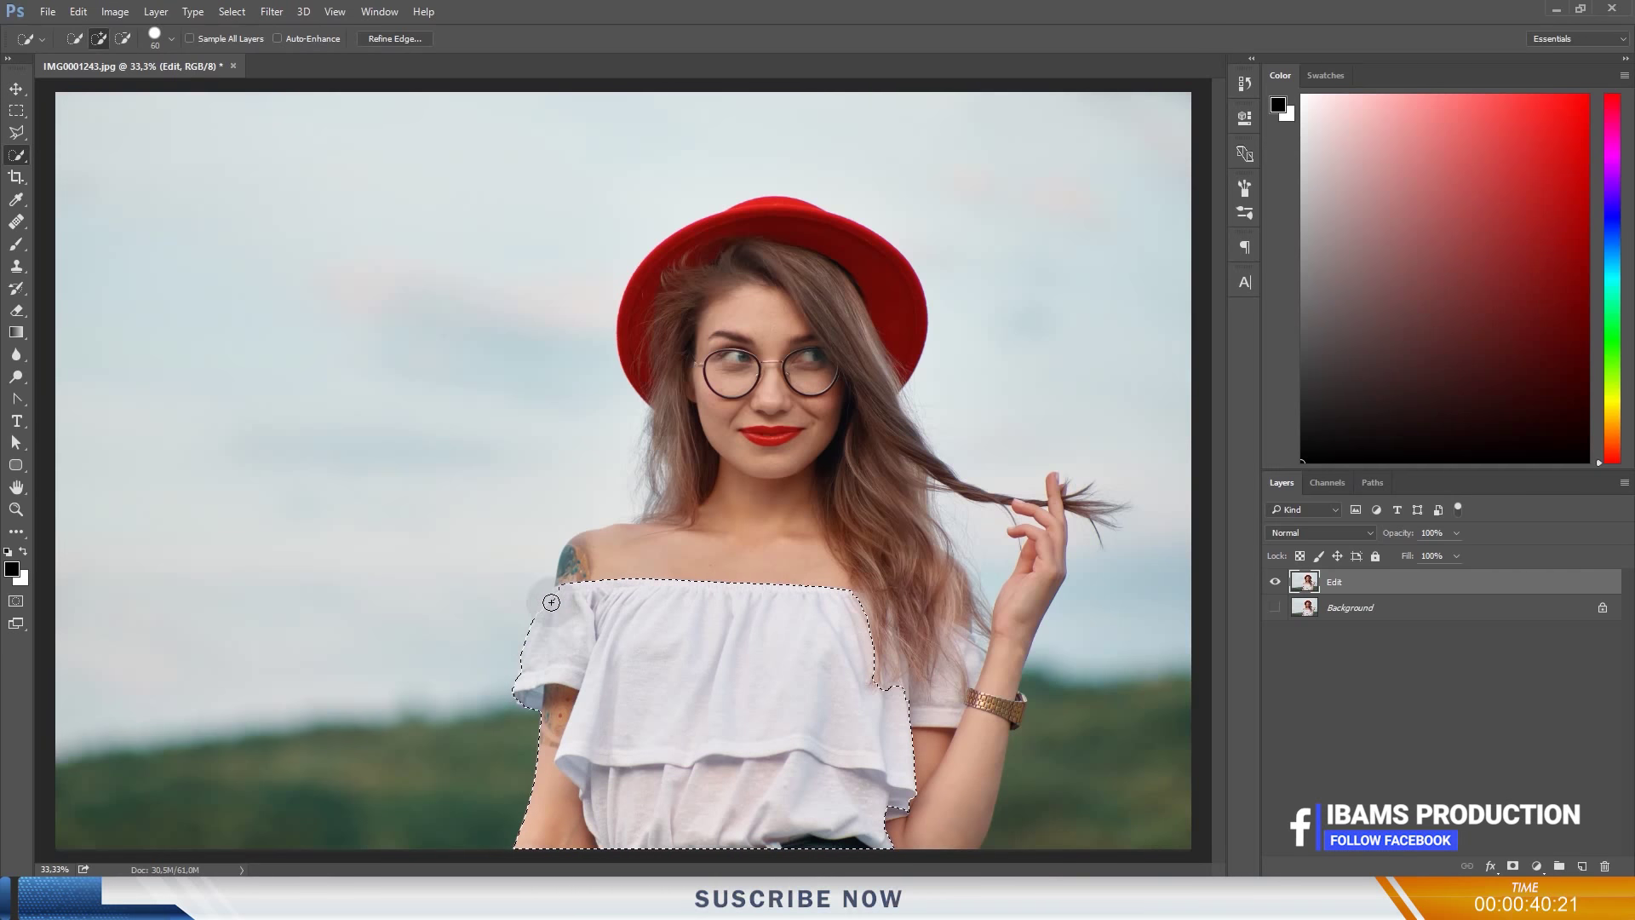
Step: Select the whole woman with the Quick Selection tool, subtracting the green hill and the gap between her hair and raised arm
drag(564, 595, 564, 605)
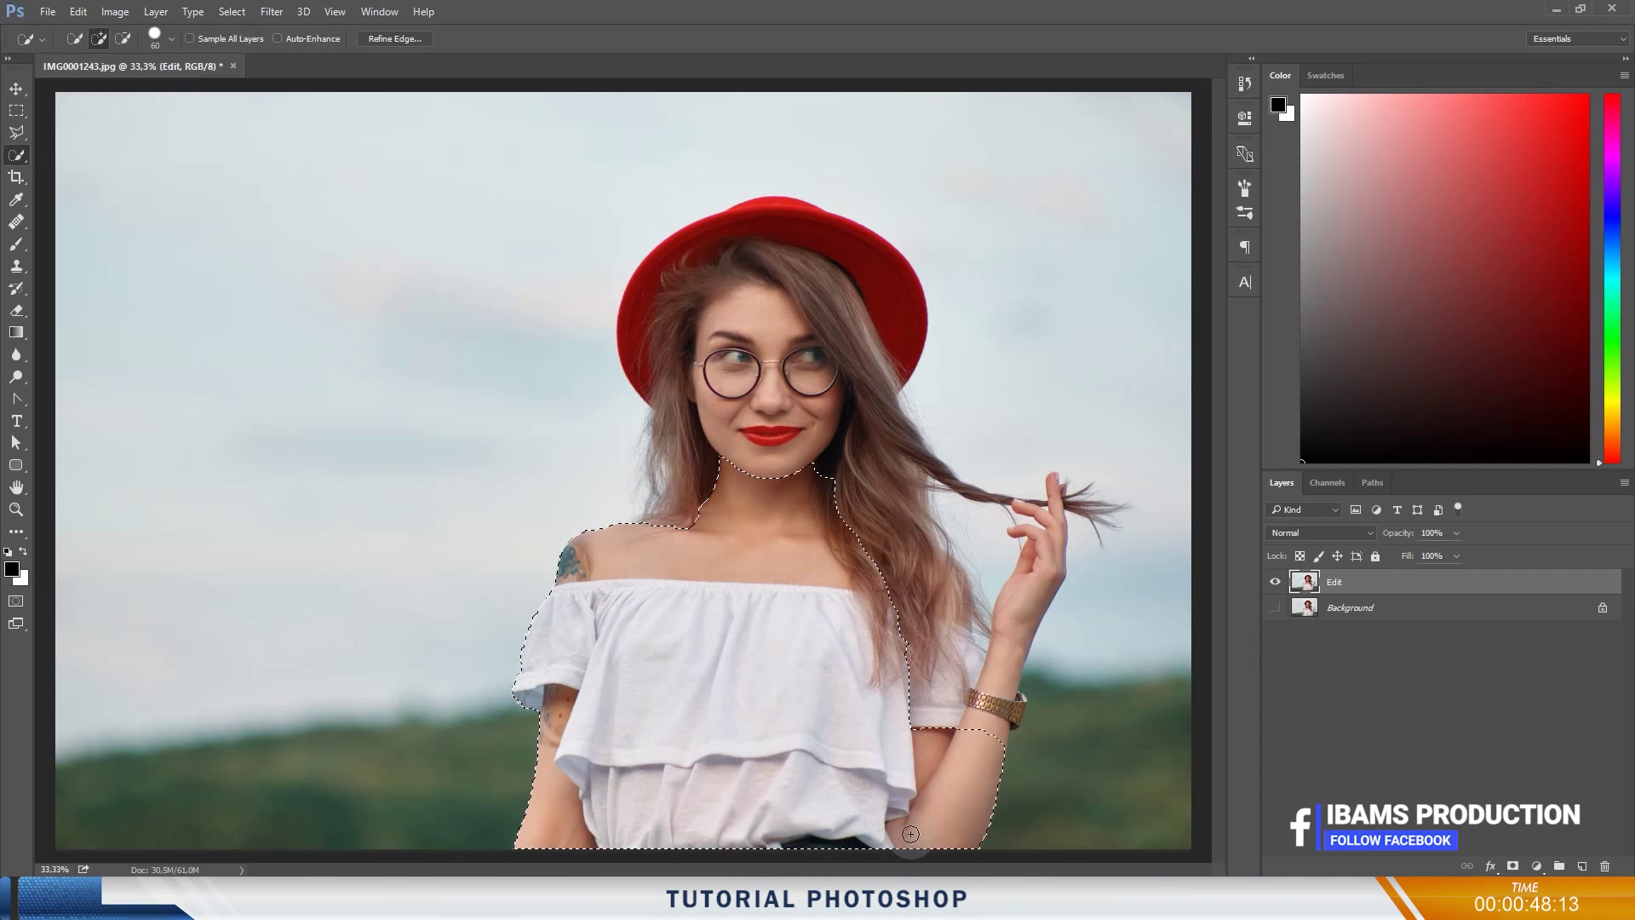
mouse_move(956, 771)
mouse_down()
mouse_move(967, 731)
mouse_move(940, 705)
mouse_move(951, 667)
mouse_move(905, 546)
mouse_move(896, 449)
mouse_move(813, 344)
mouse_move(796, 295)
mouse_move(714, 384)
mouse_move(768, 455)
mouse_move(816, 429)
mouse_move(880, 492)
mouse_move(1049, 559)
mouse_up()
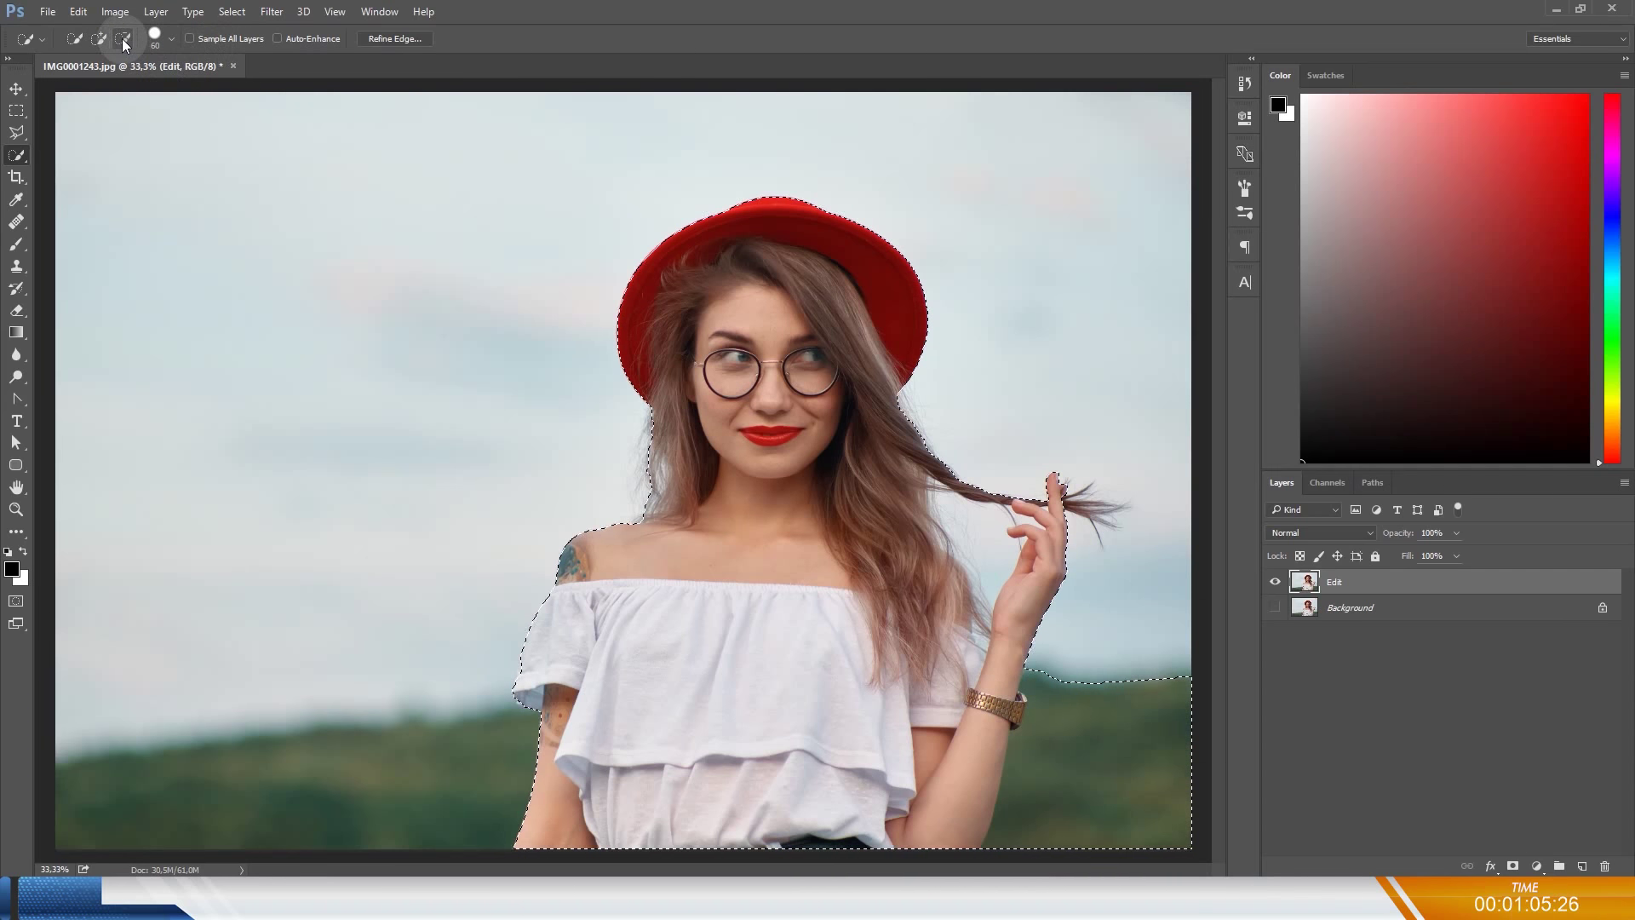
mouse_move(1124, 792)
mouse_down()
mouse_move(1195, 814)
mouse_move(1183, 843)
mouse_move(1158, 837)
mouse_move(1179, 754)
mouse_up()
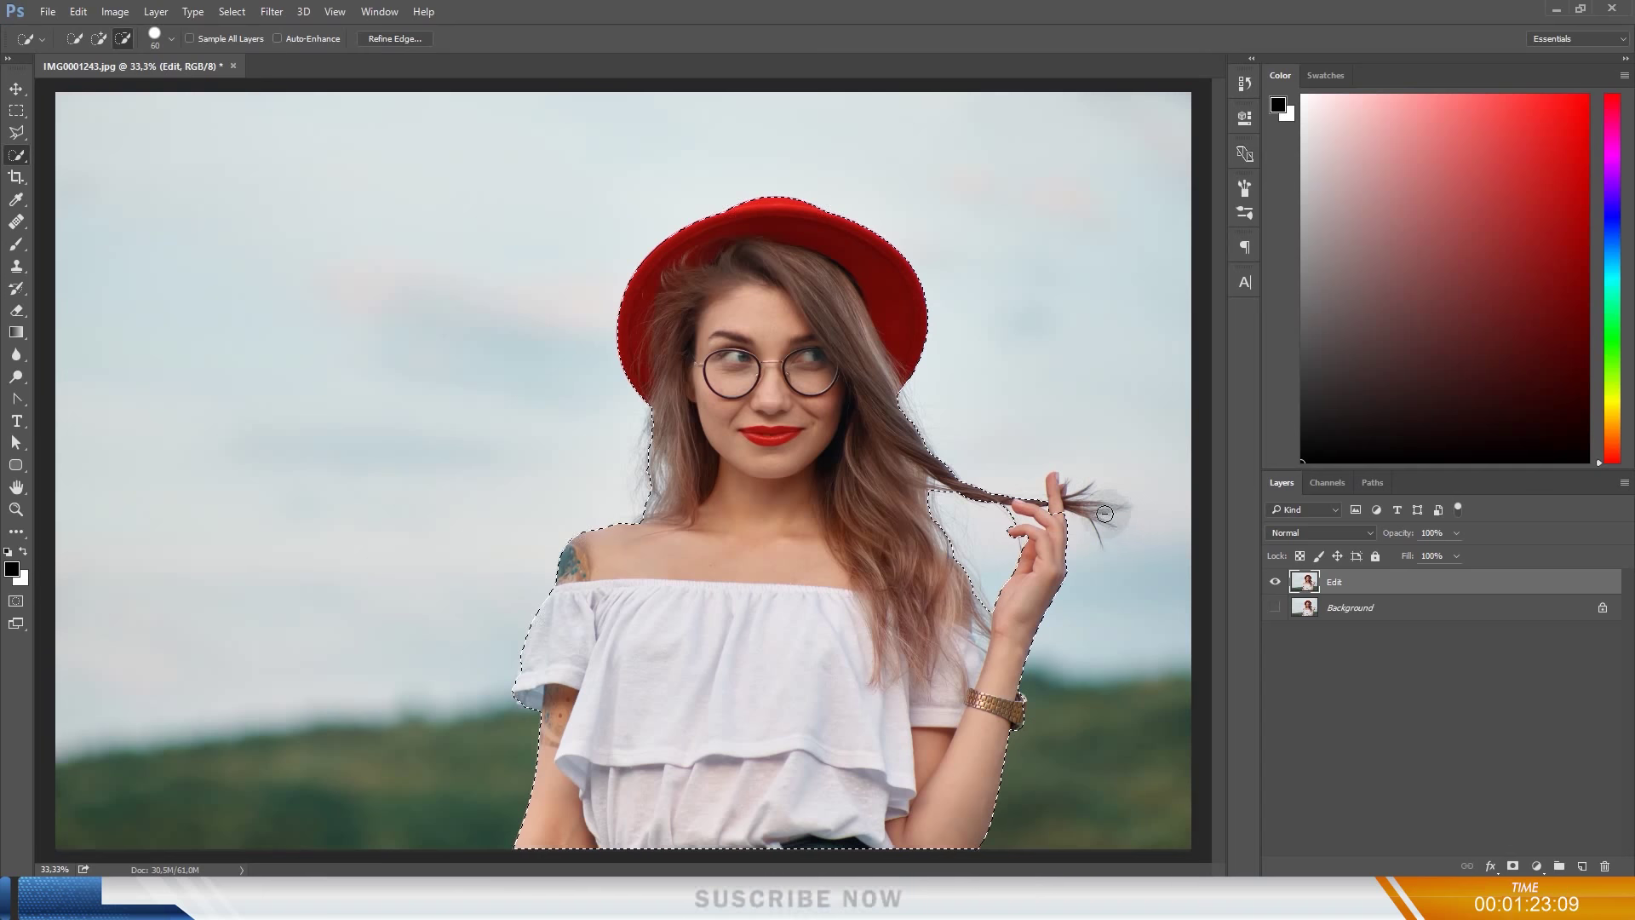
click(99, 39)
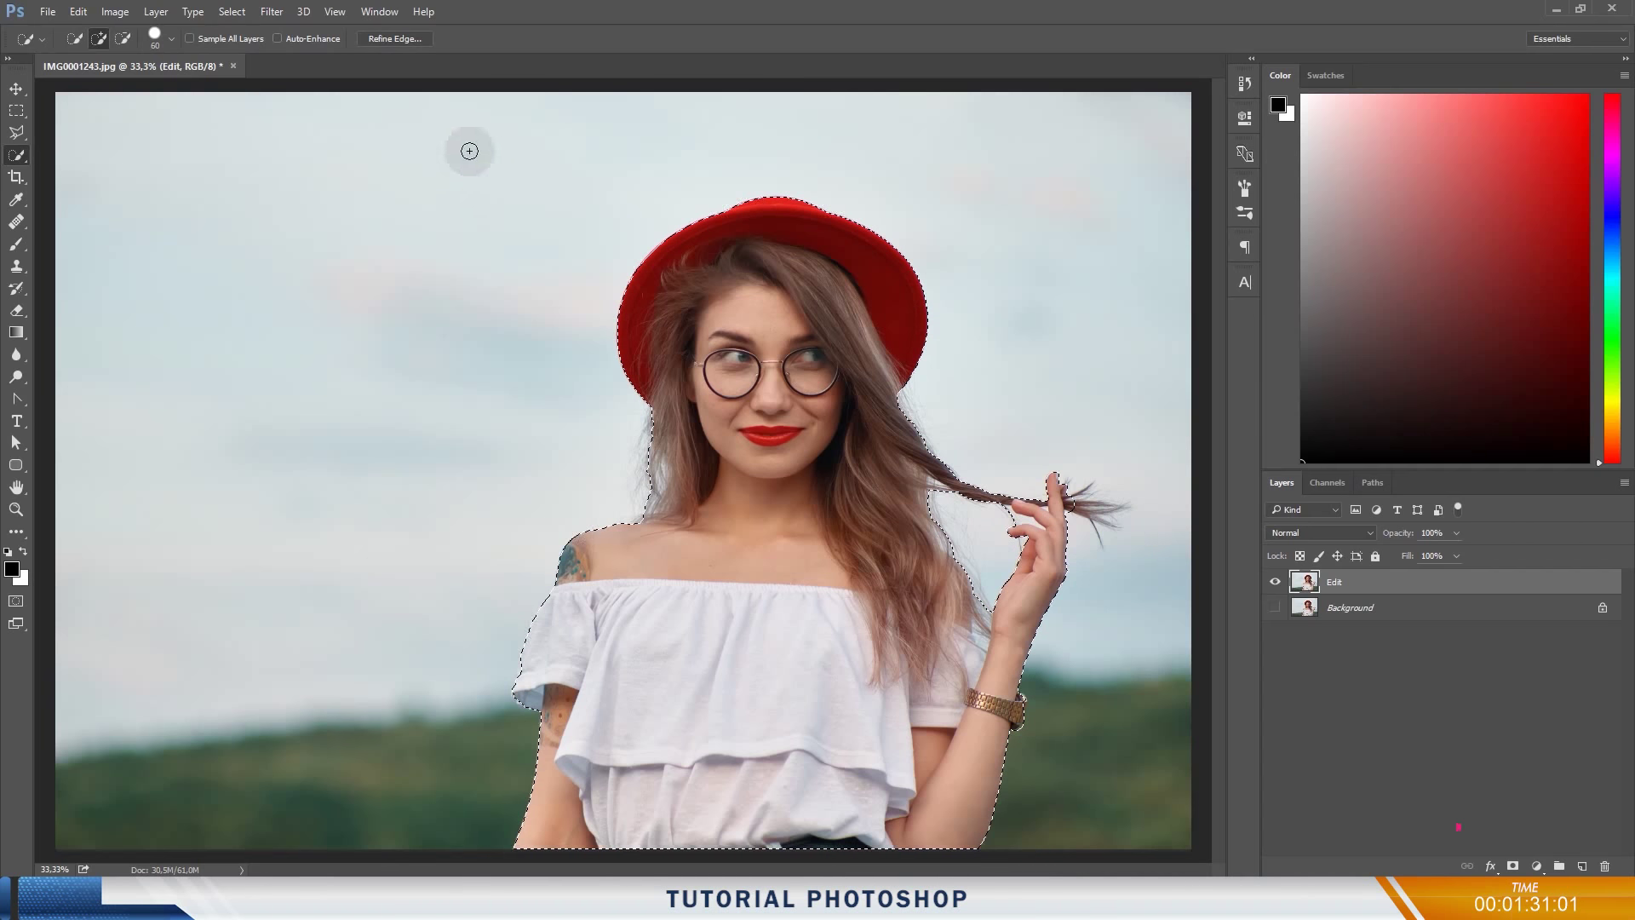
Step: Open Refine Edge for the selection with the On Black view and enable Smart Radius with a radius of 9.1 px
click(397, 39)
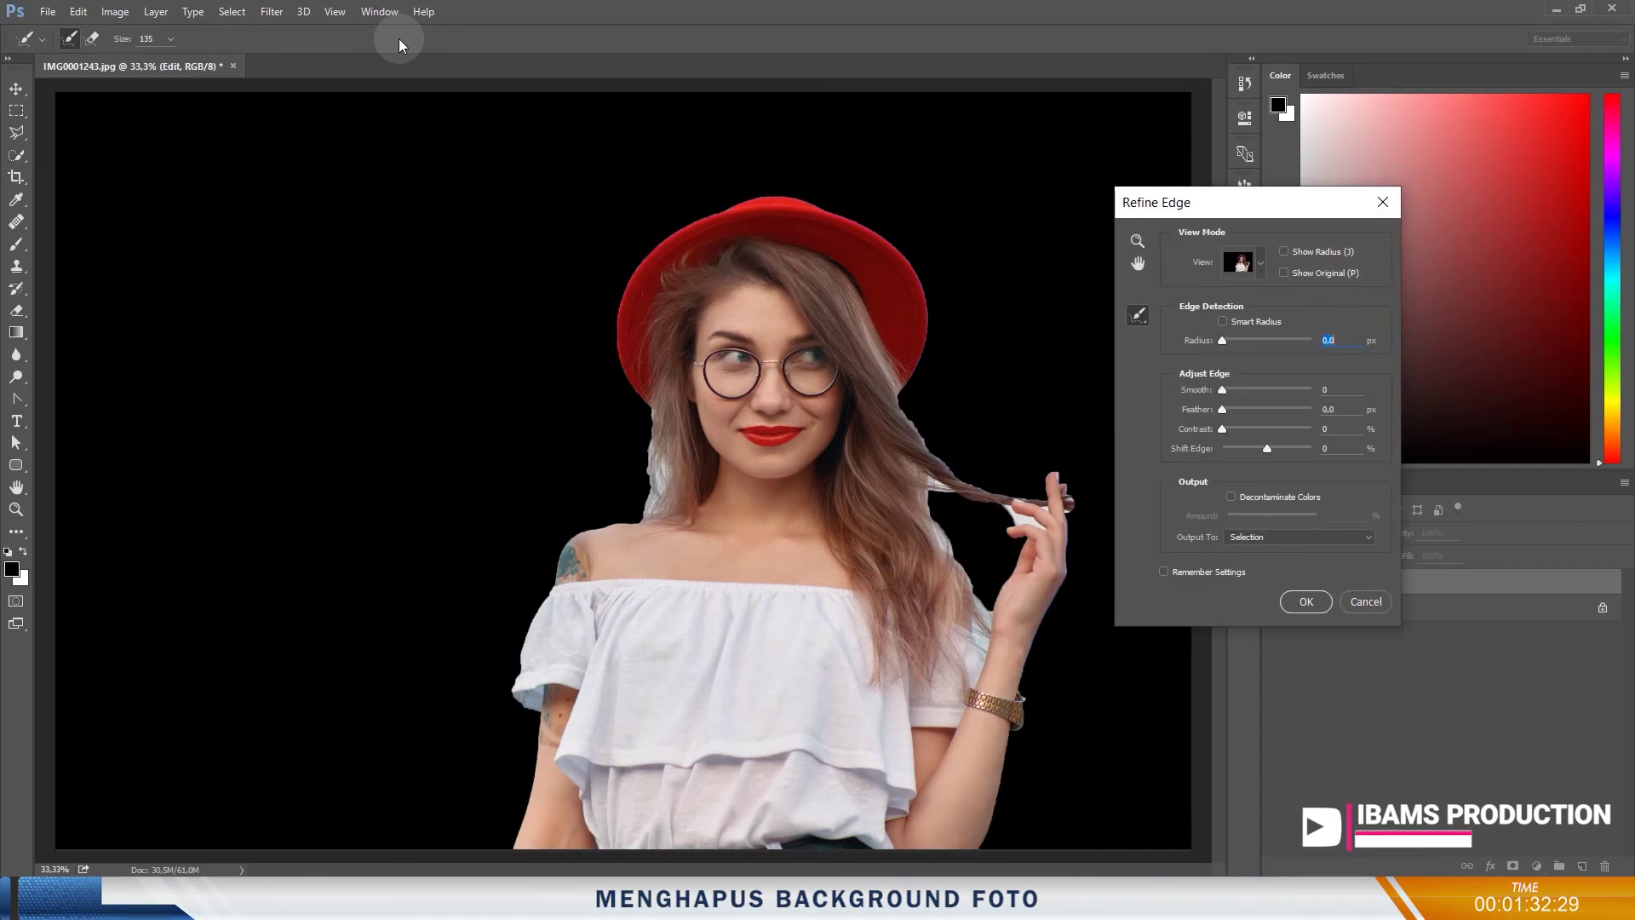
click(1260, 265)
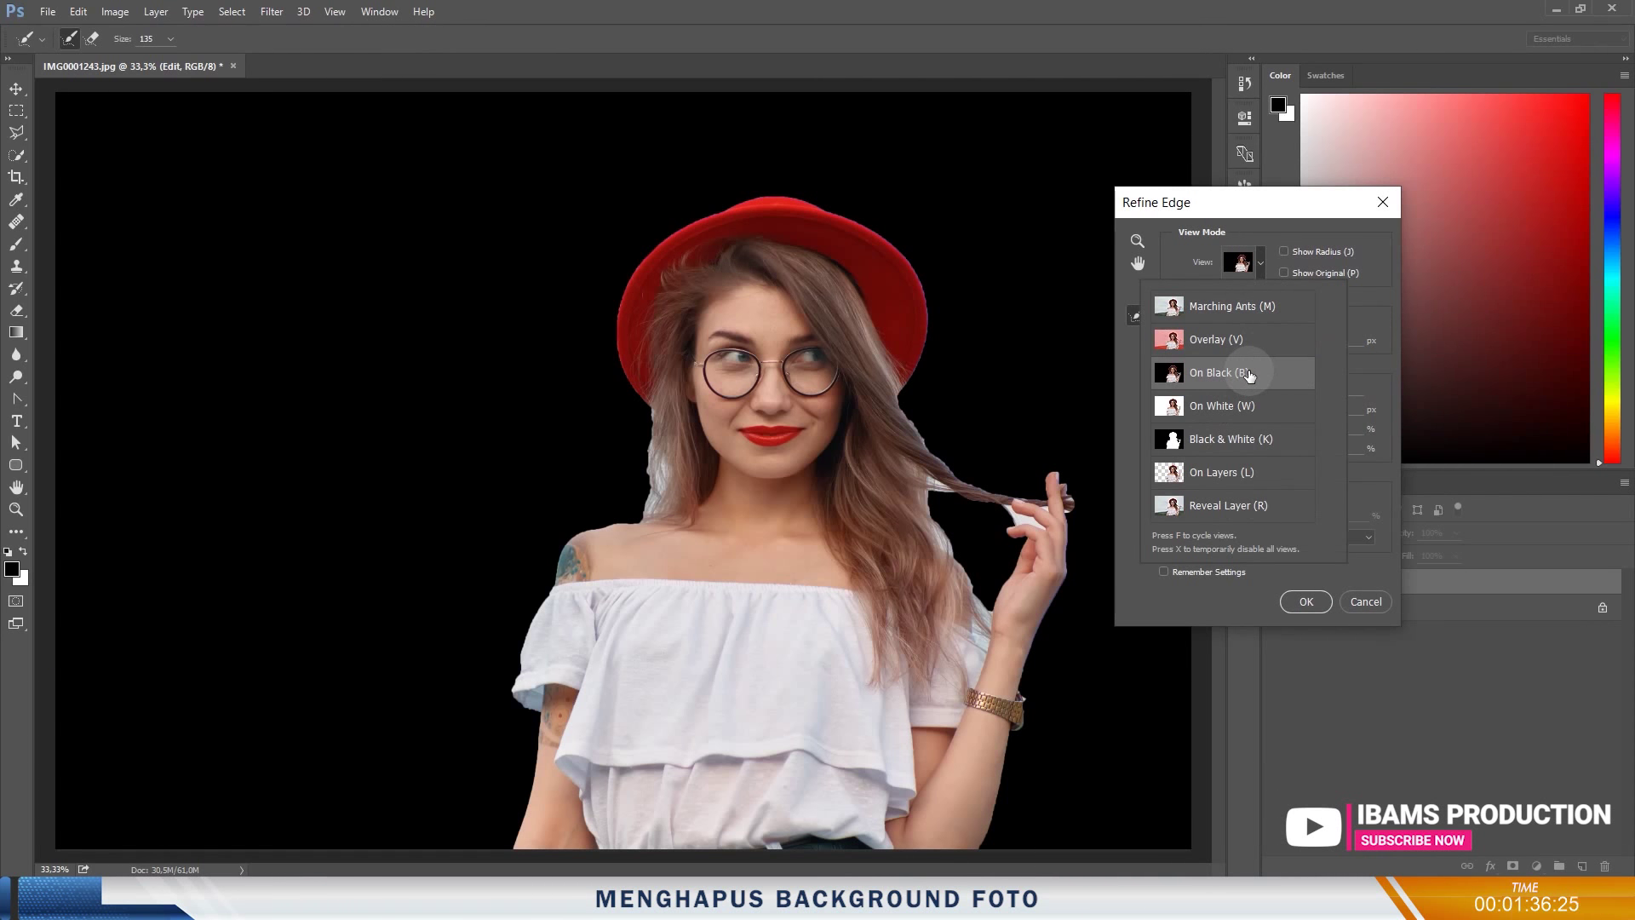
click(1376, 298)
click(1235, 321)
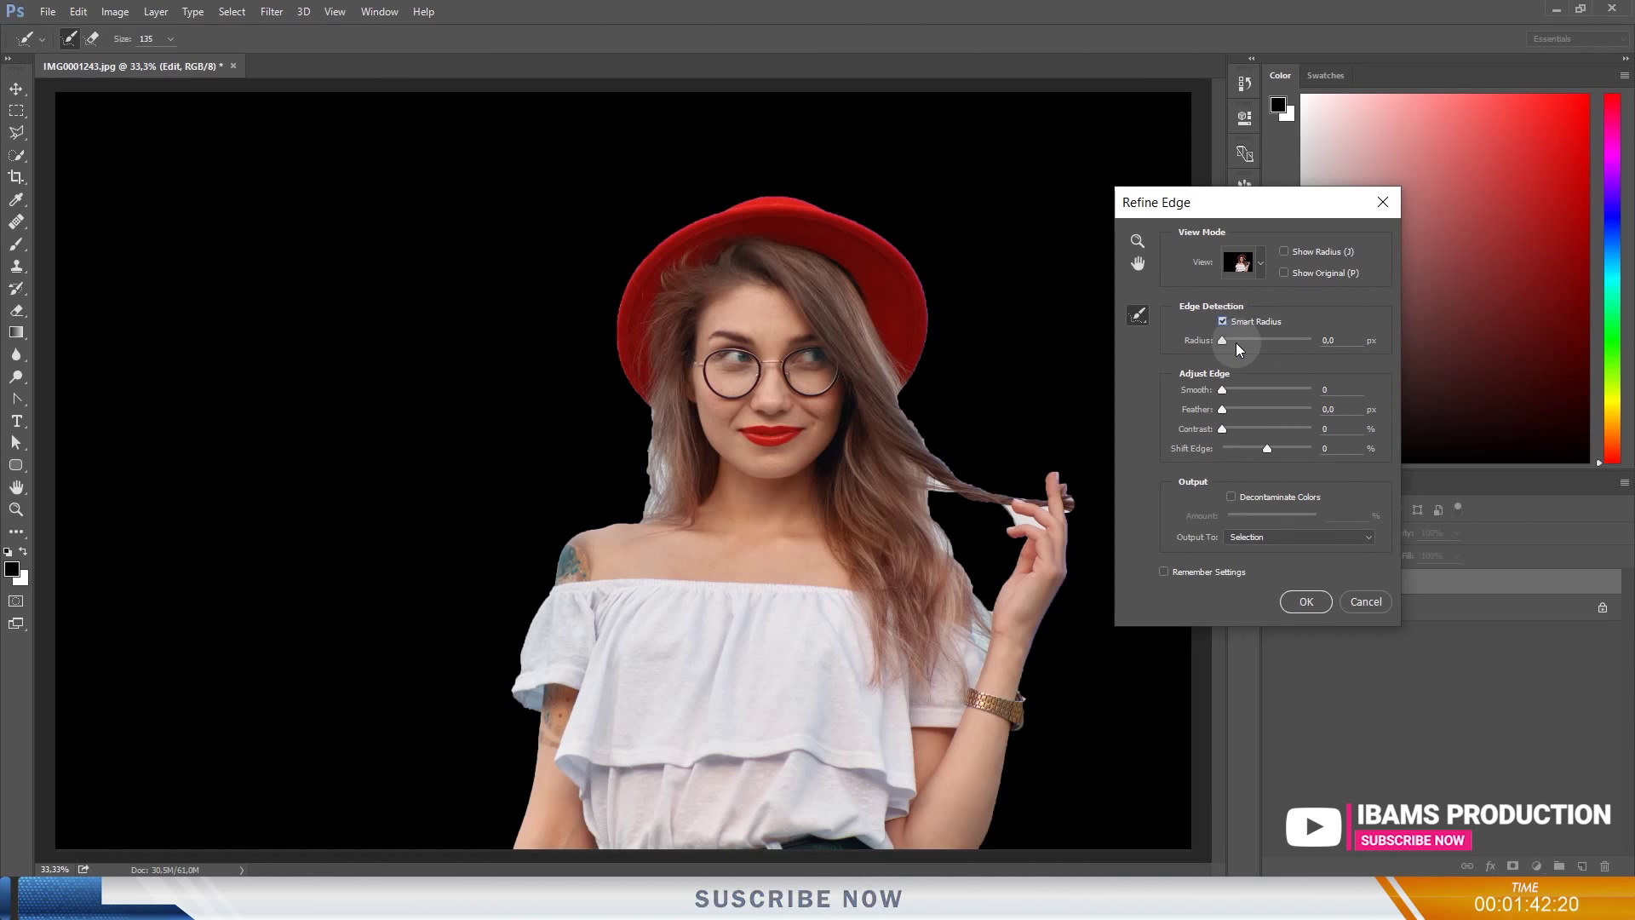
drag(1223, 341, 1255, 339)
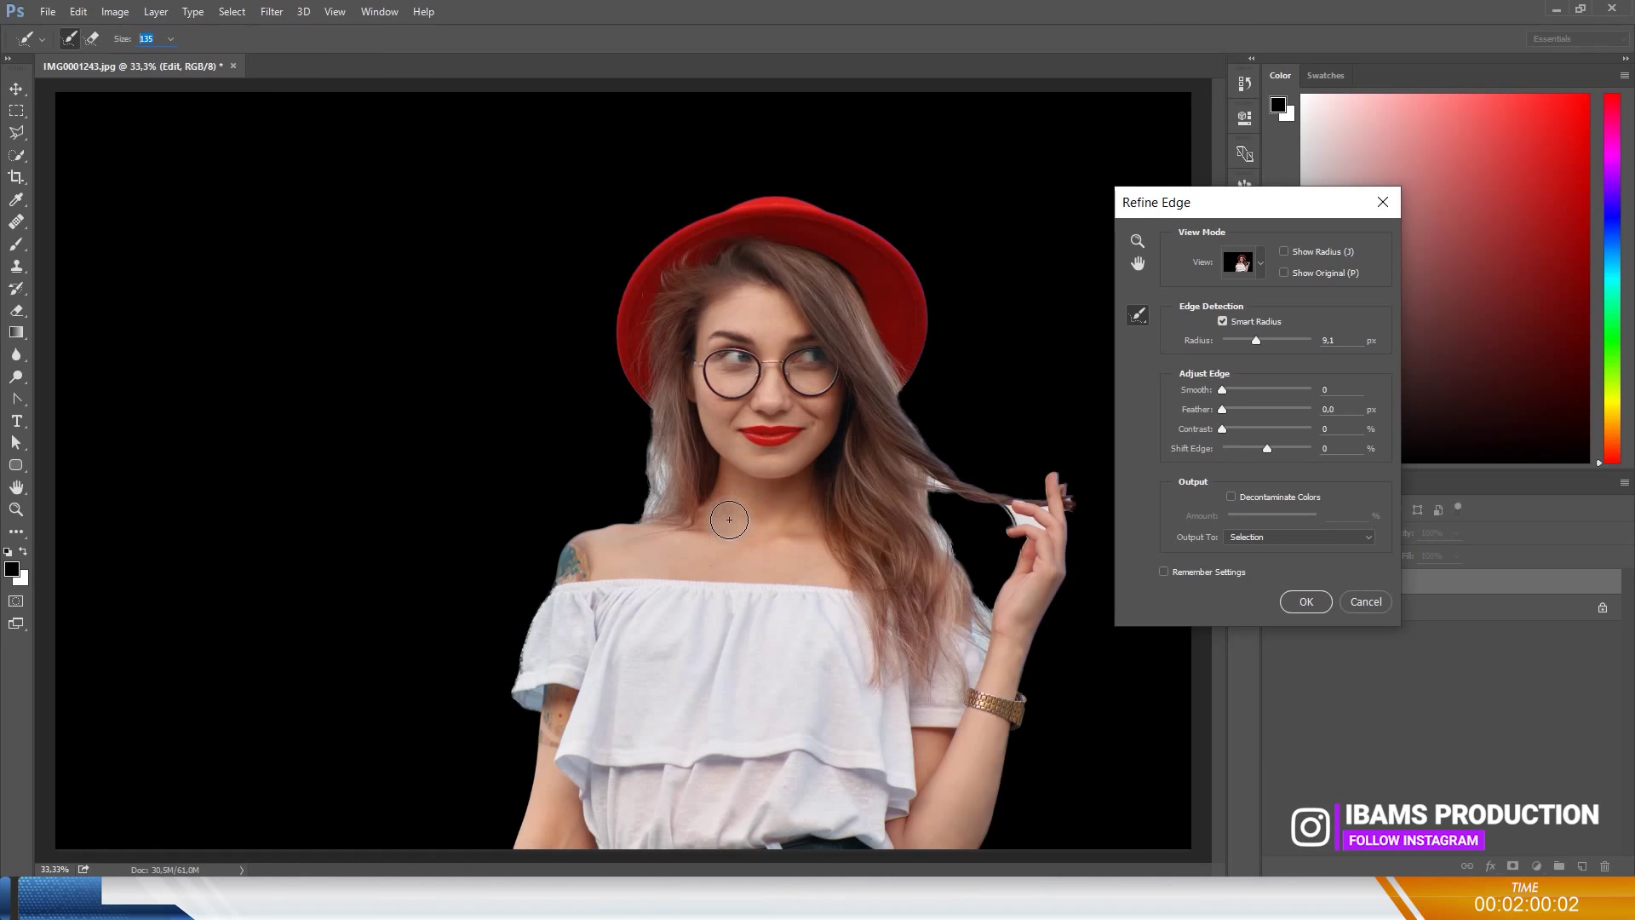
Step: Brush over the hair edges with the Refine Radius tool, including the shoulder, the raised arm and the strand held at the fingers
mouse_move(683, 510)
mouse_down()
mouse_move(680, 472)
mouse_move(661, 516)
mouse_move(665, 466)
mouse_move(671, 509)
mouse_move(650, 548)
mouse_move(701, 459)
mouse_move(681, 467)
mouse_move(677, 431)
mouse_move(677, 467)
mouse_move(666, 452)
mouse_move(698, 407)
mouse_move(672, 498)
mouse_move(665, 406)
mouse_move(685, 403)
mouse_move(715, 474)
mouse_move(691, 535)
mouse_move(727, 440)
mouse_move(692, 390)
mouse_move(845, 457)
mouse_move(884, 523)
mouse_move(916, 495)
mouse_move(985, 656)
mouse_up()
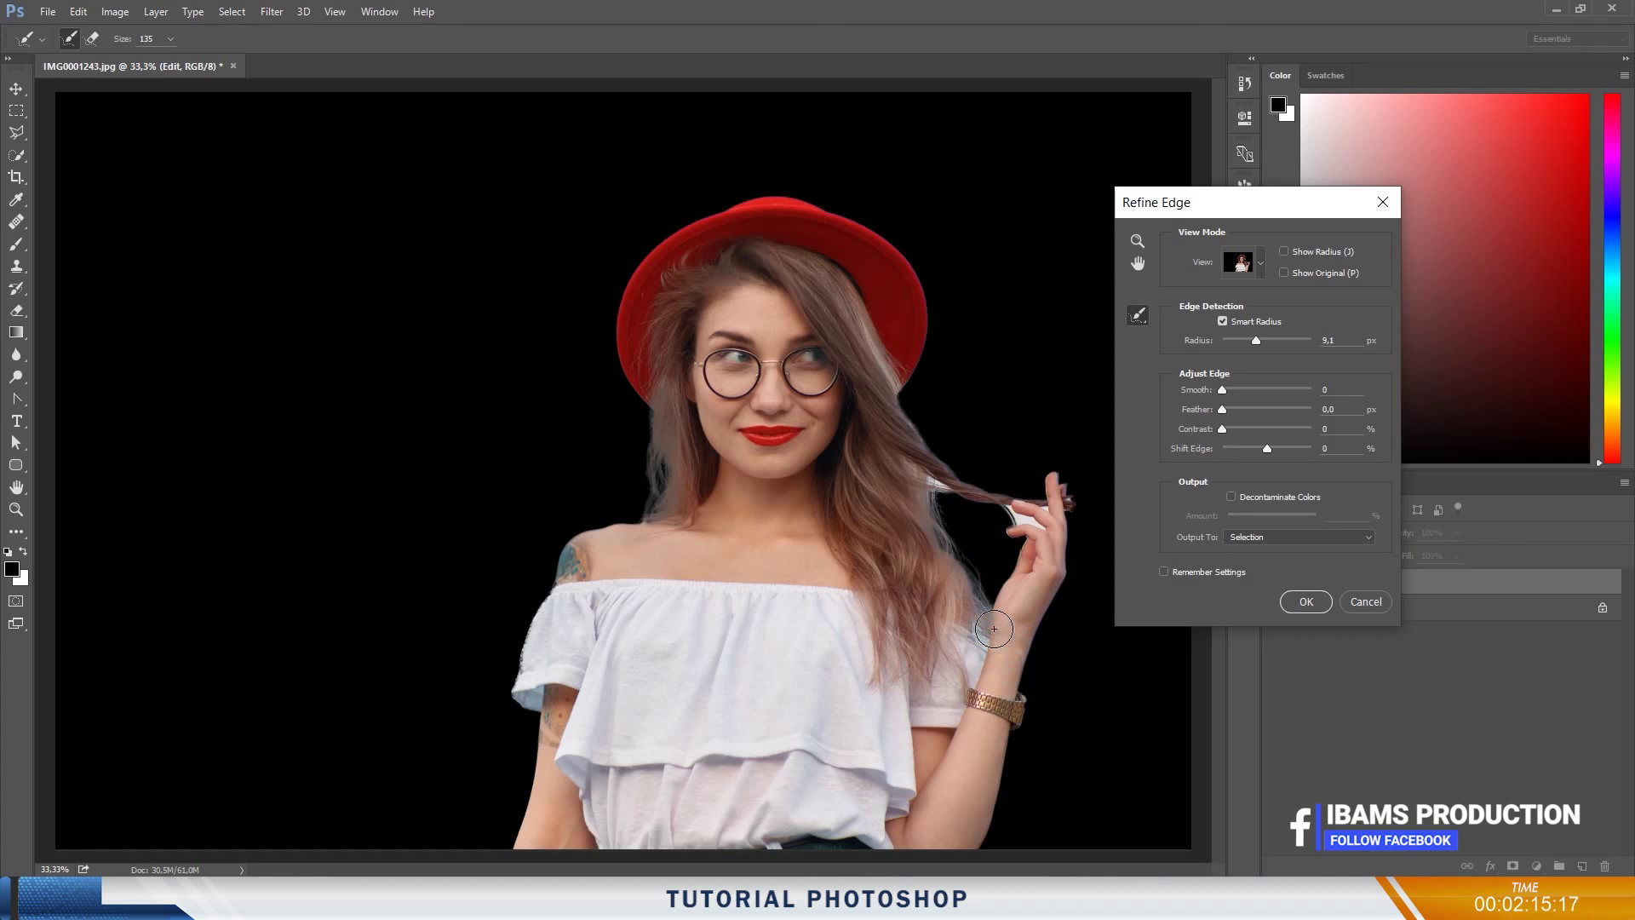
mouse_move(995, 654)
mouse_down()
mouse_move(1018, 710)
mouse_move(1020, 607)
mouse_up()
mouse_move(1030, 511)
mouse_down()
mouse_move(1099, 502)
mouse_move(1115, 523)
mouse_move(1111, 499)
mouse_move(1097, 496)
mouse_move(1098, 554)
mouse_up()
mouse_move(982, 506)
mouse_down()
mouse_move(937, 485)
mouse_move(979, 467)
mouse_move(913, 450)
mouse_move(920, 427)
mouse_up()
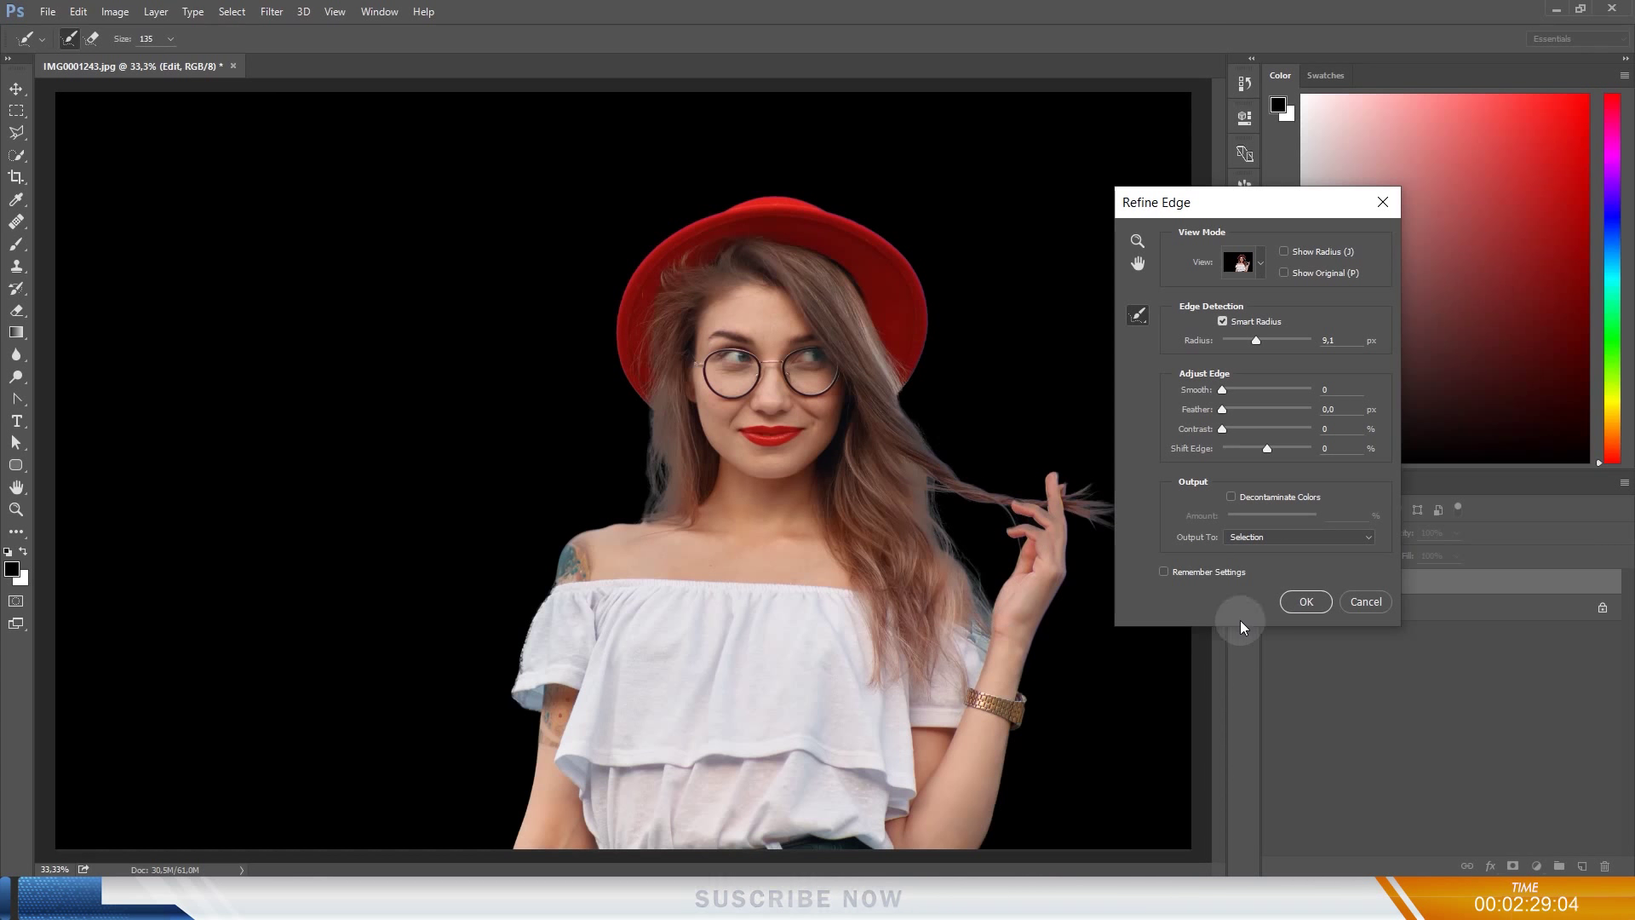
Step: Enable Decontaminate Colors at 80% and output the refined selection to a new layer with a layer mask
click(1230, 495)
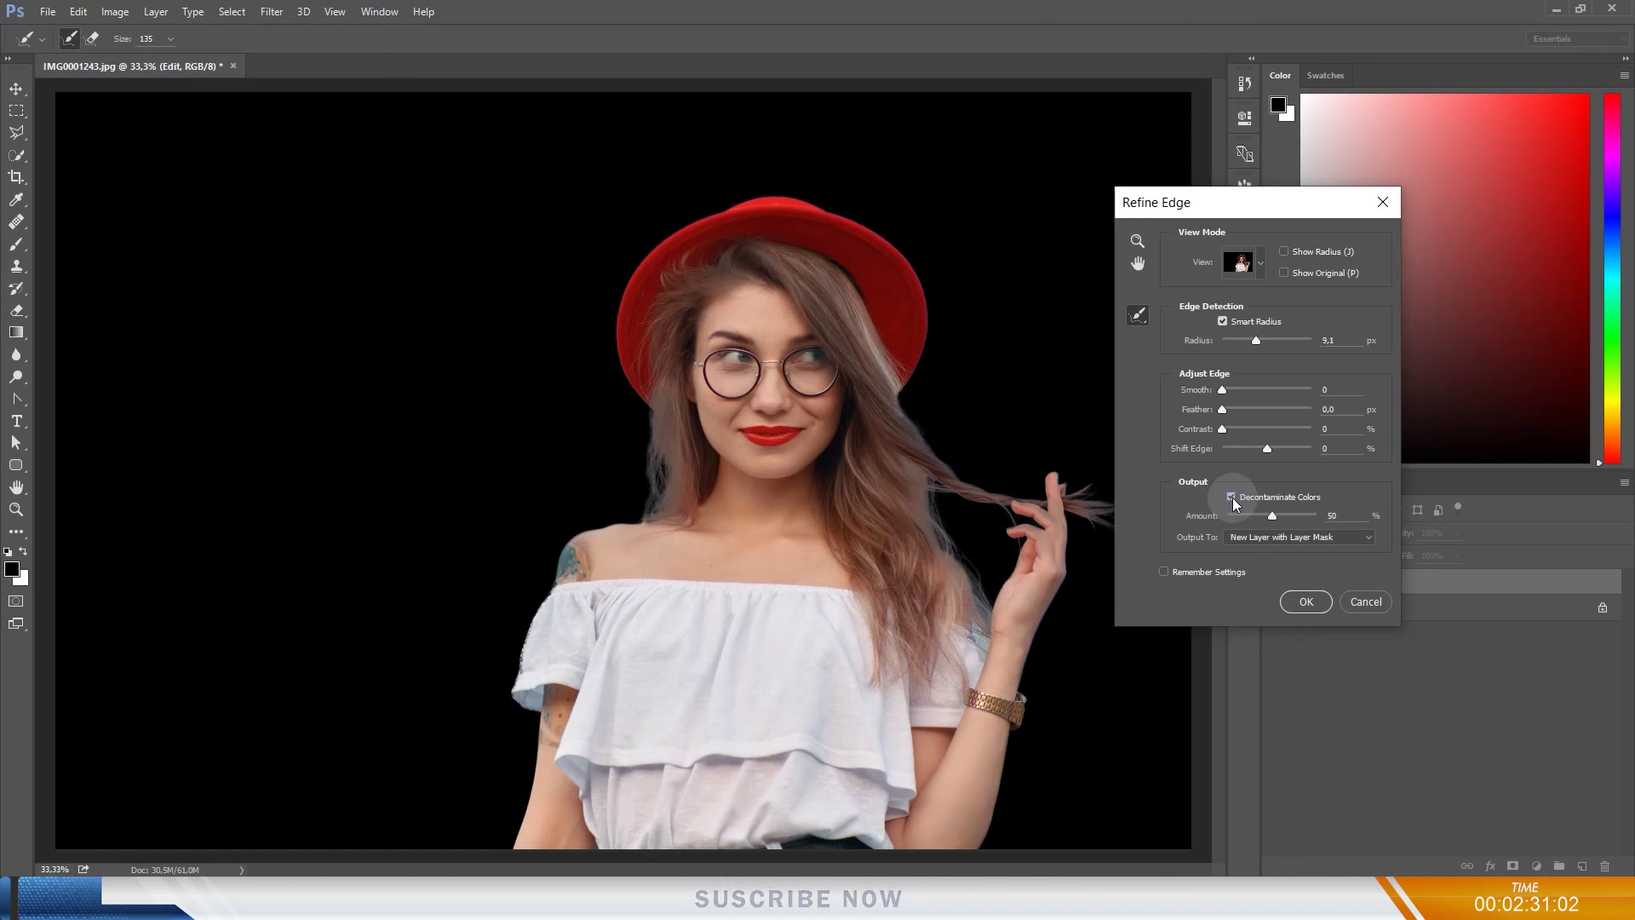
click(1273, 516)
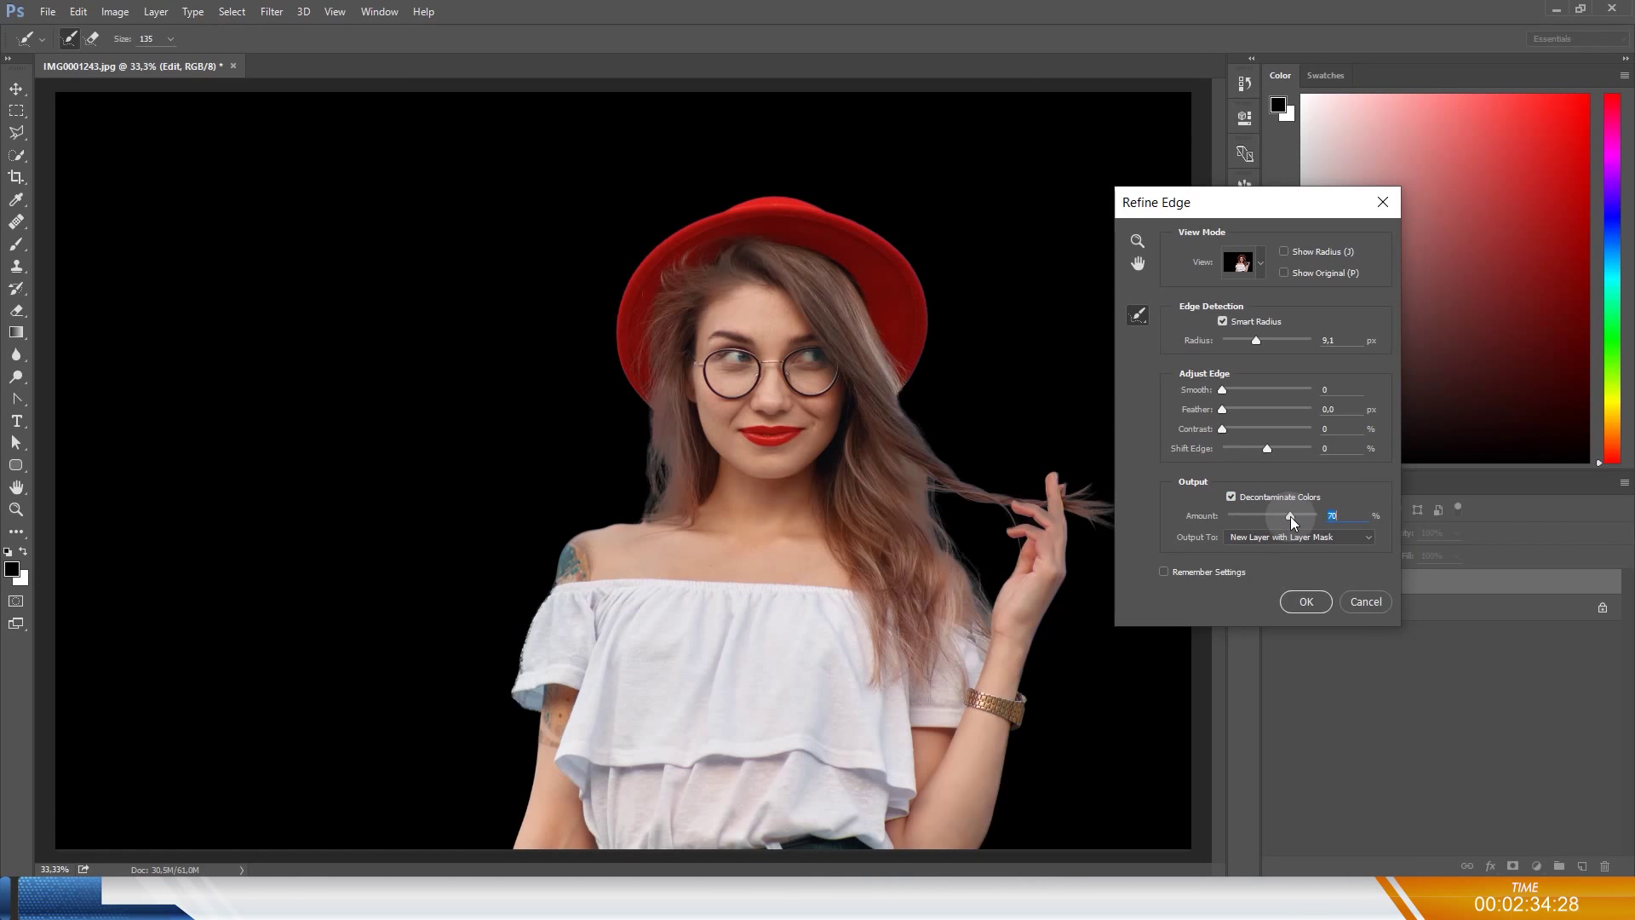
drag(1301, 516, 1299, 516)
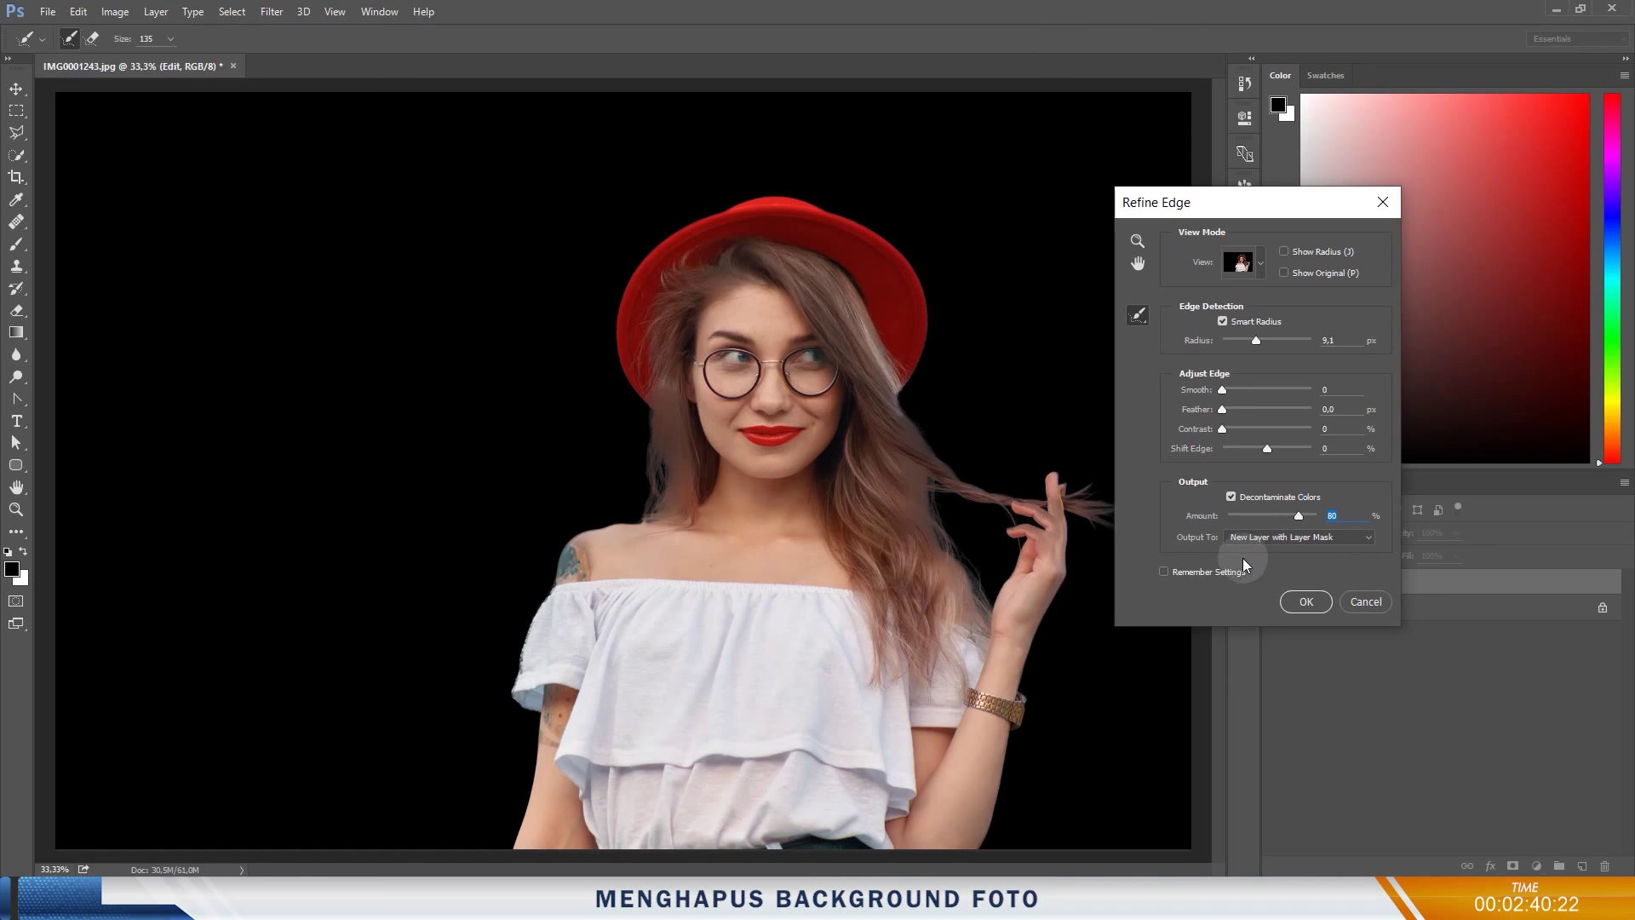
click(1305, 602)
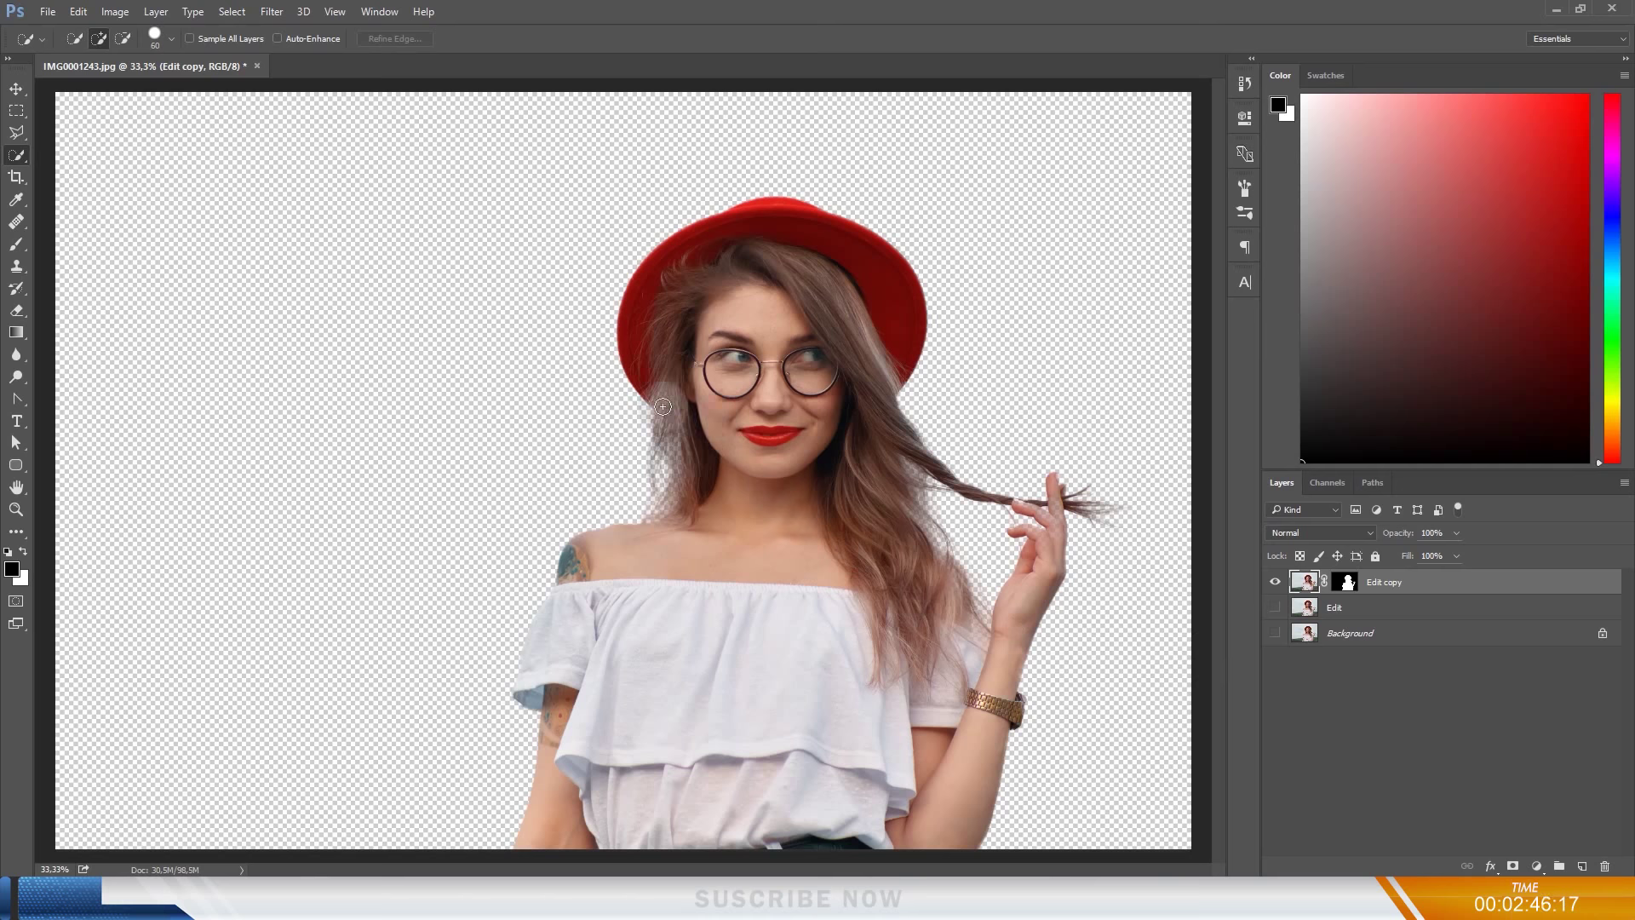
Step: Duplicate the masked Edit copy layer and merge the duplicate down into it, applying the layer mask
click(1446, 586)
right_click(1447, 587)
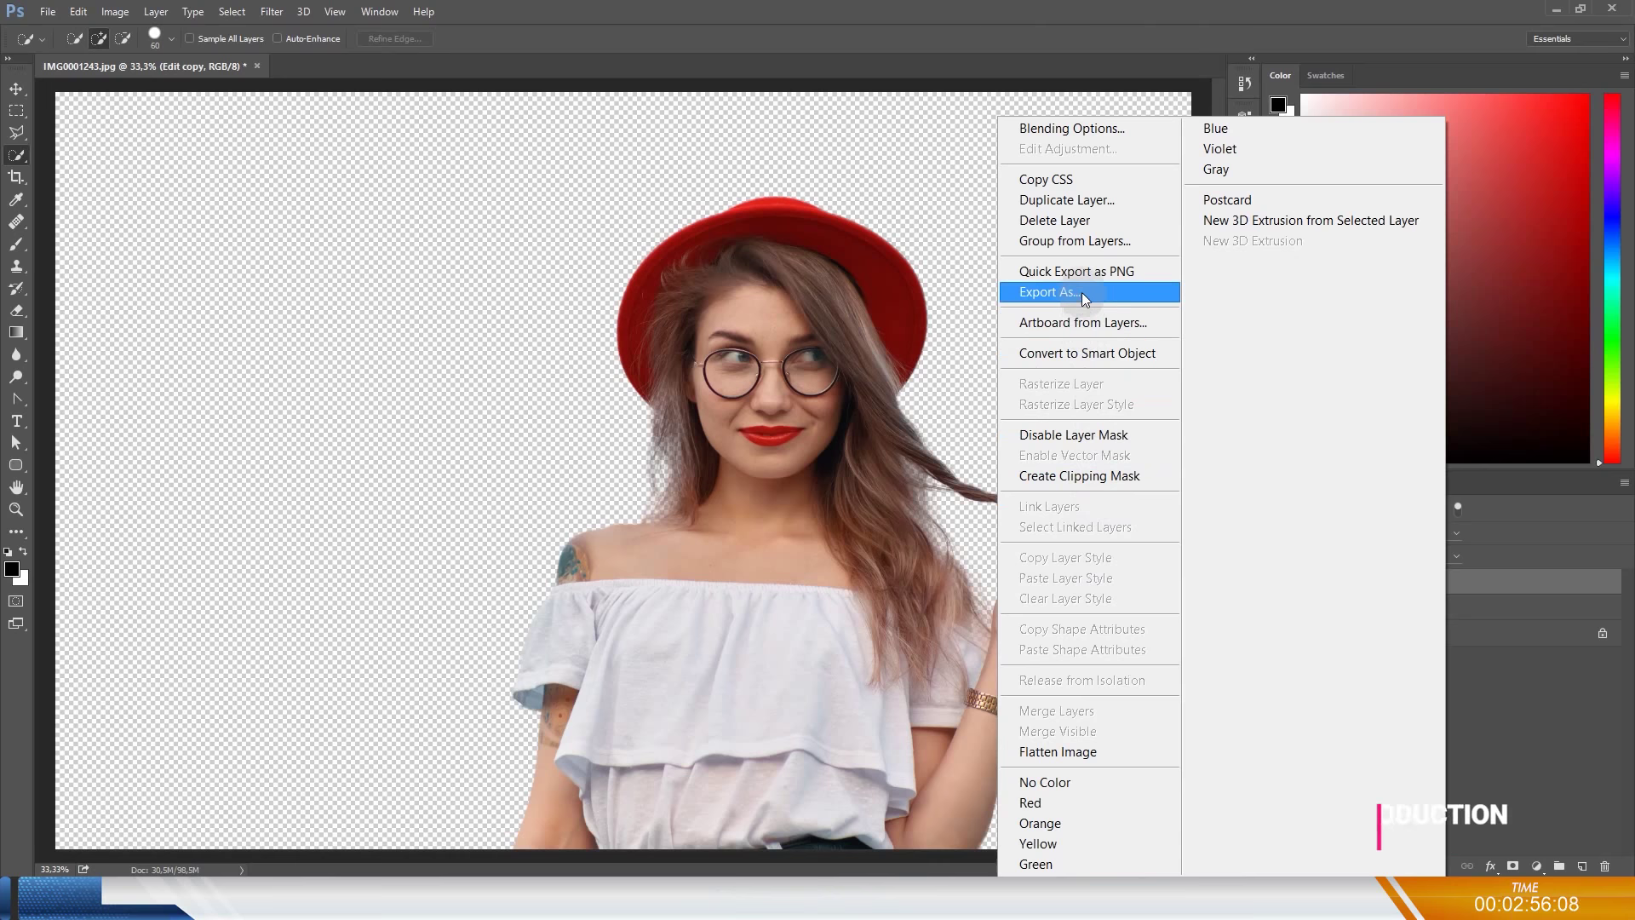
click(1137, 210)
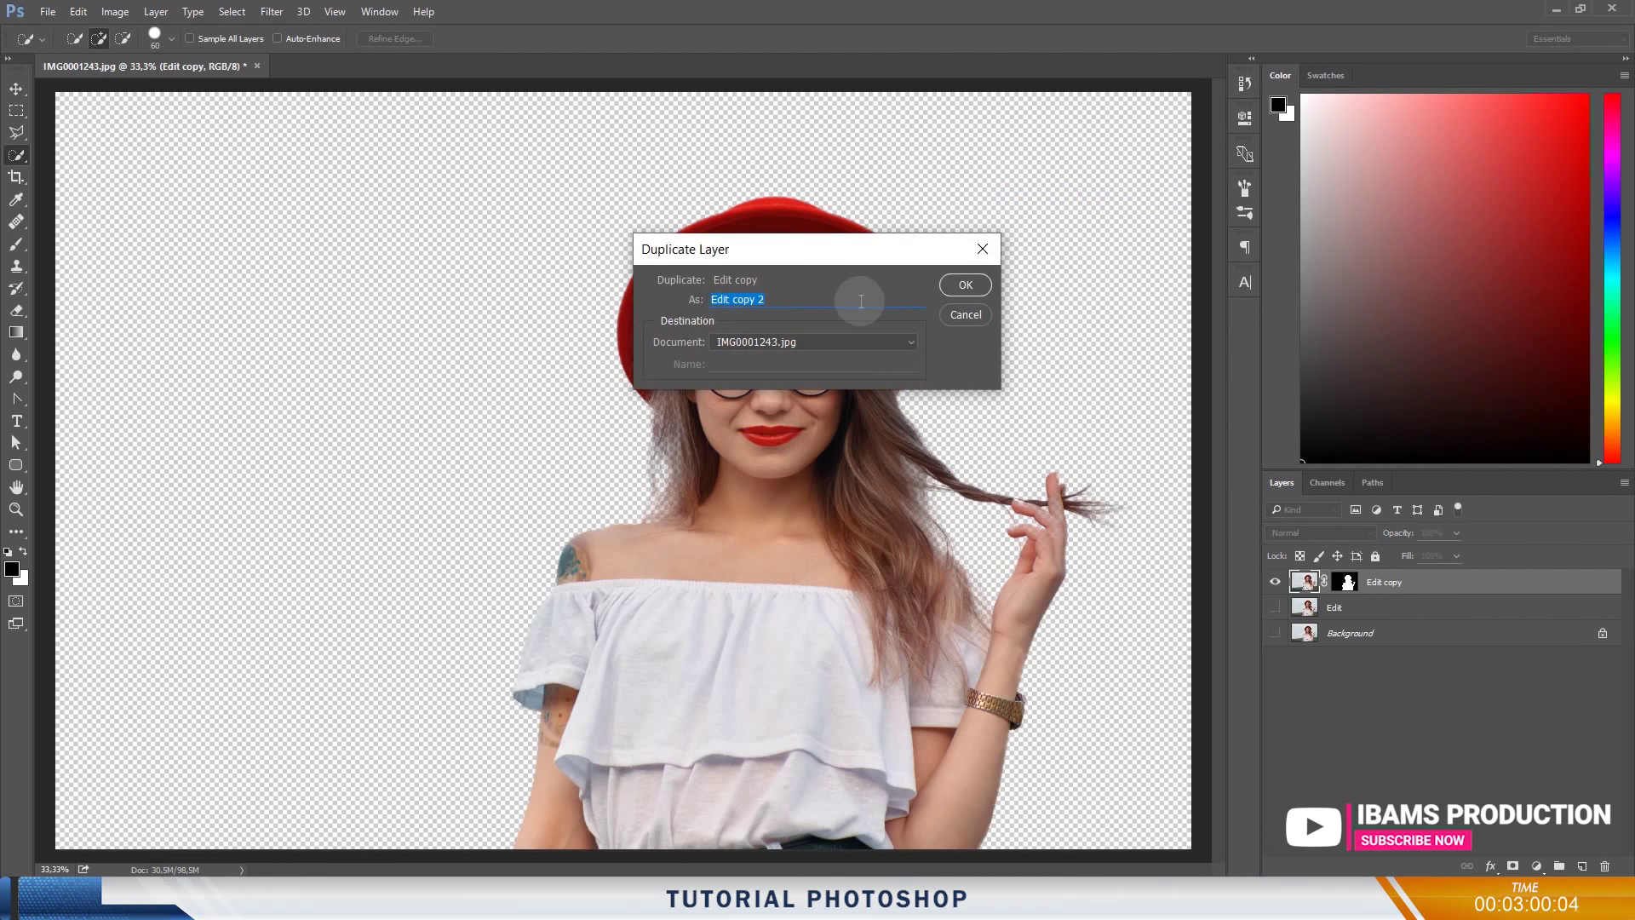
click(965, 284)
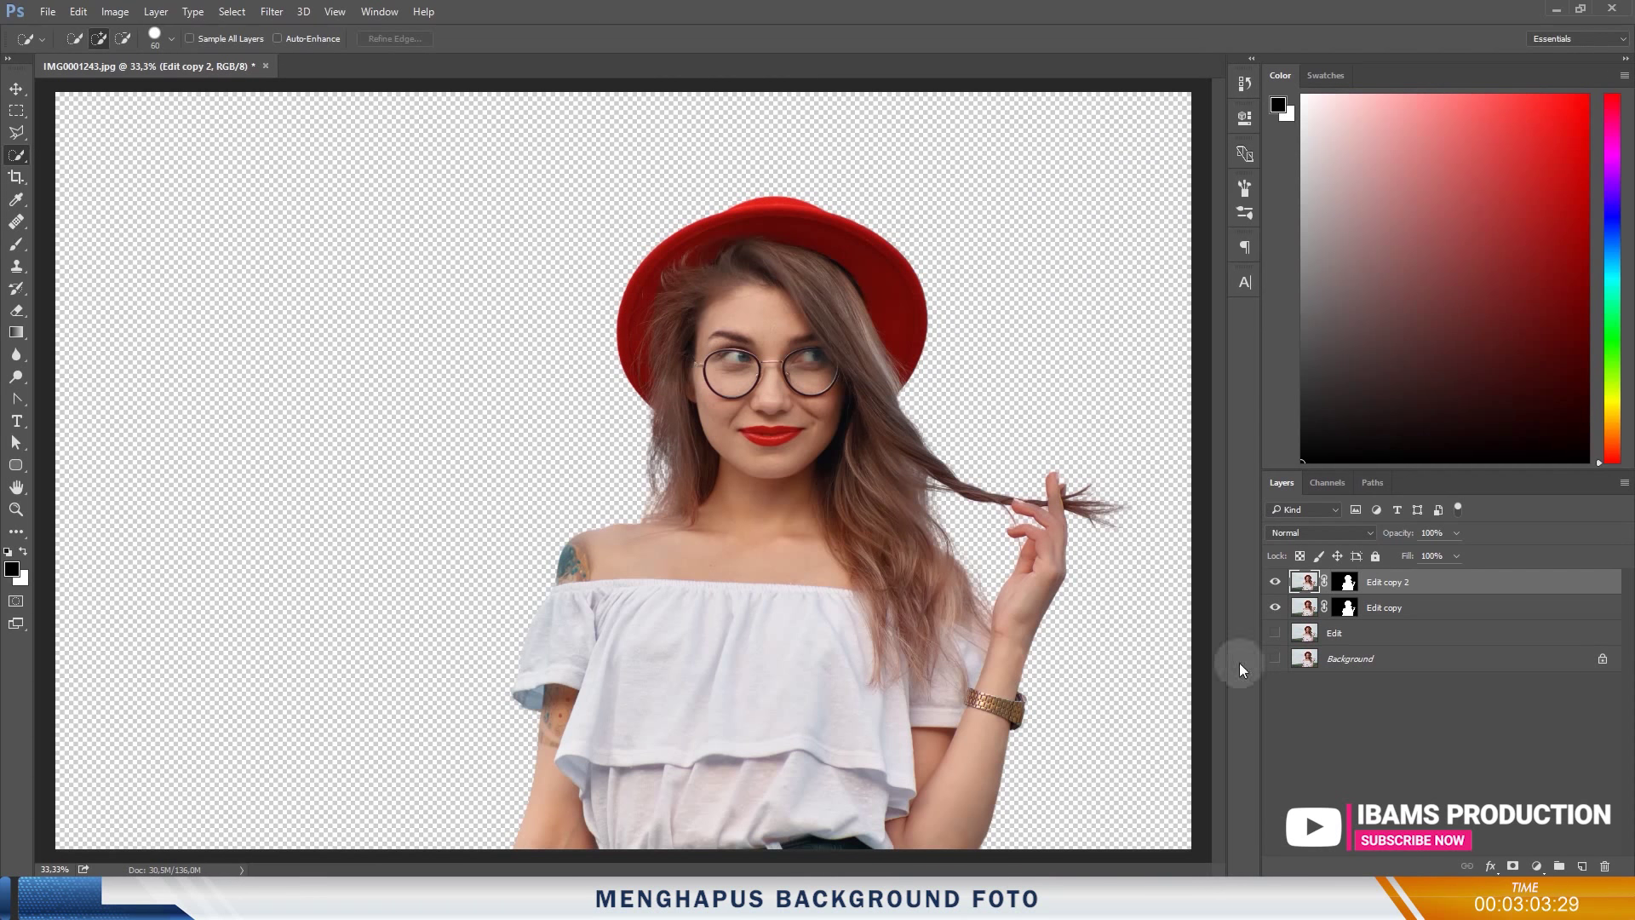
right_click(1482, 587)
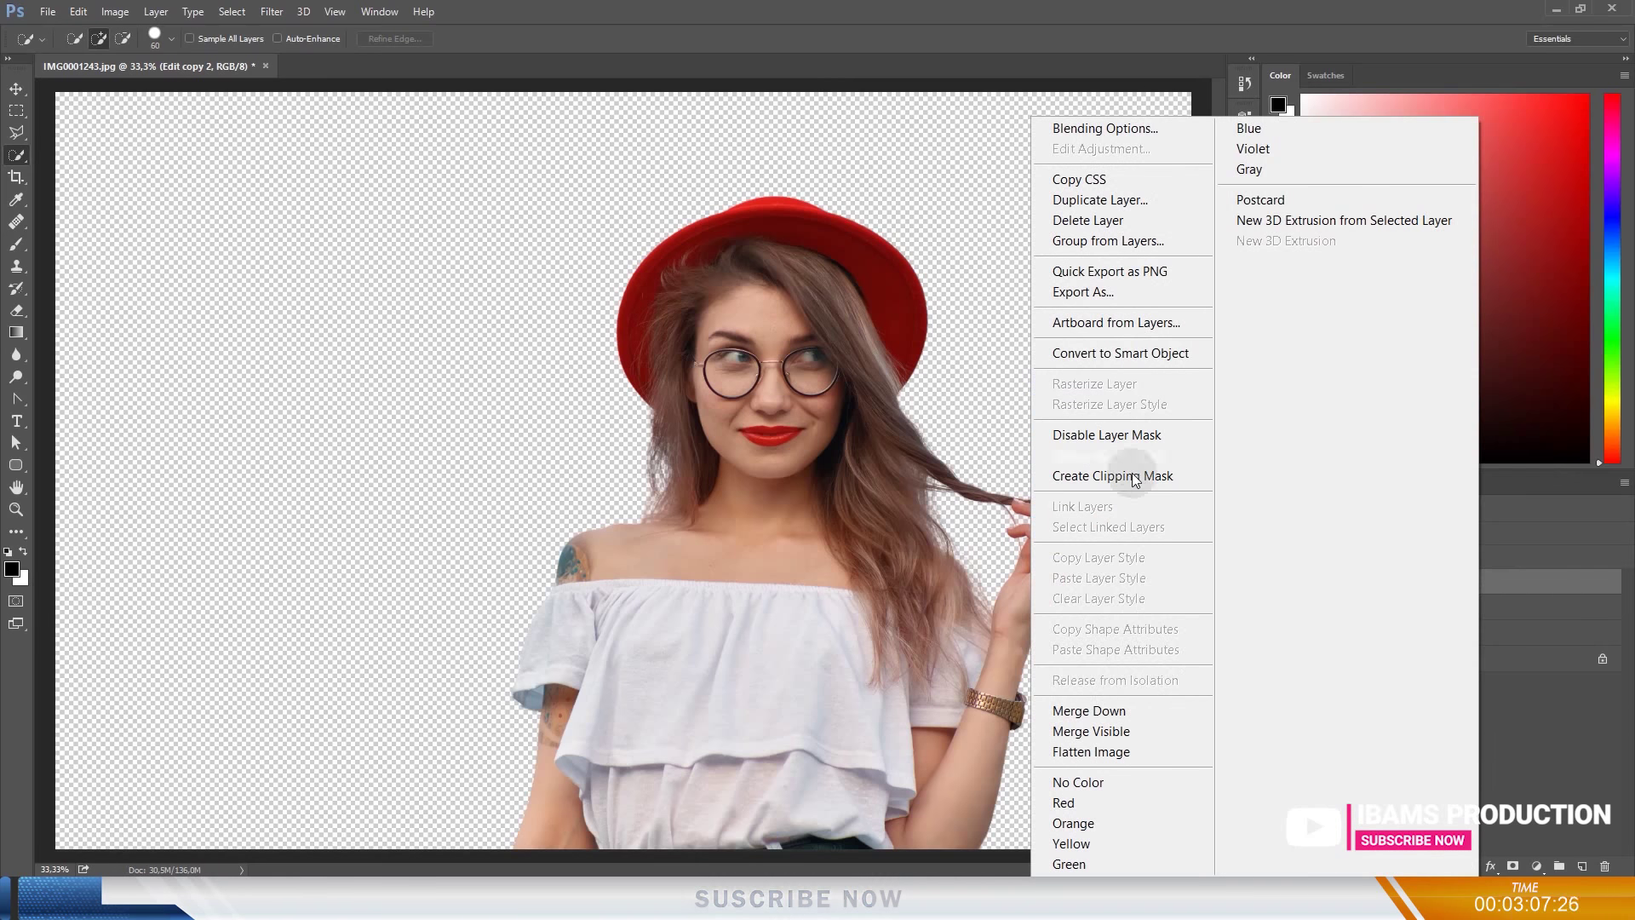
click(1146, 712)
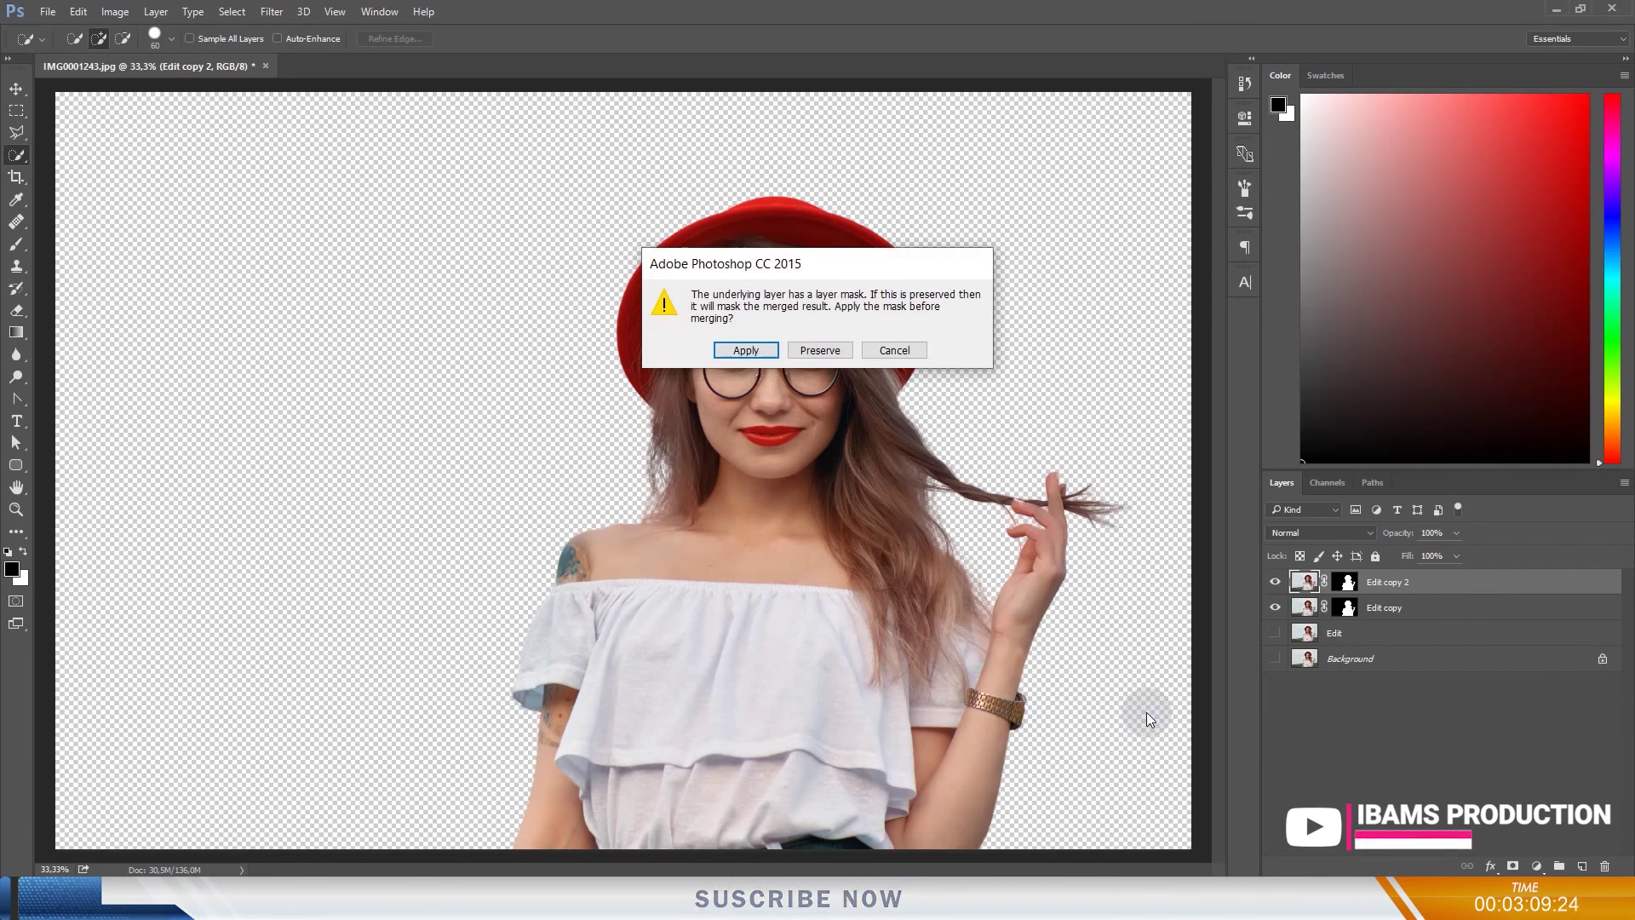
click(743, 350)
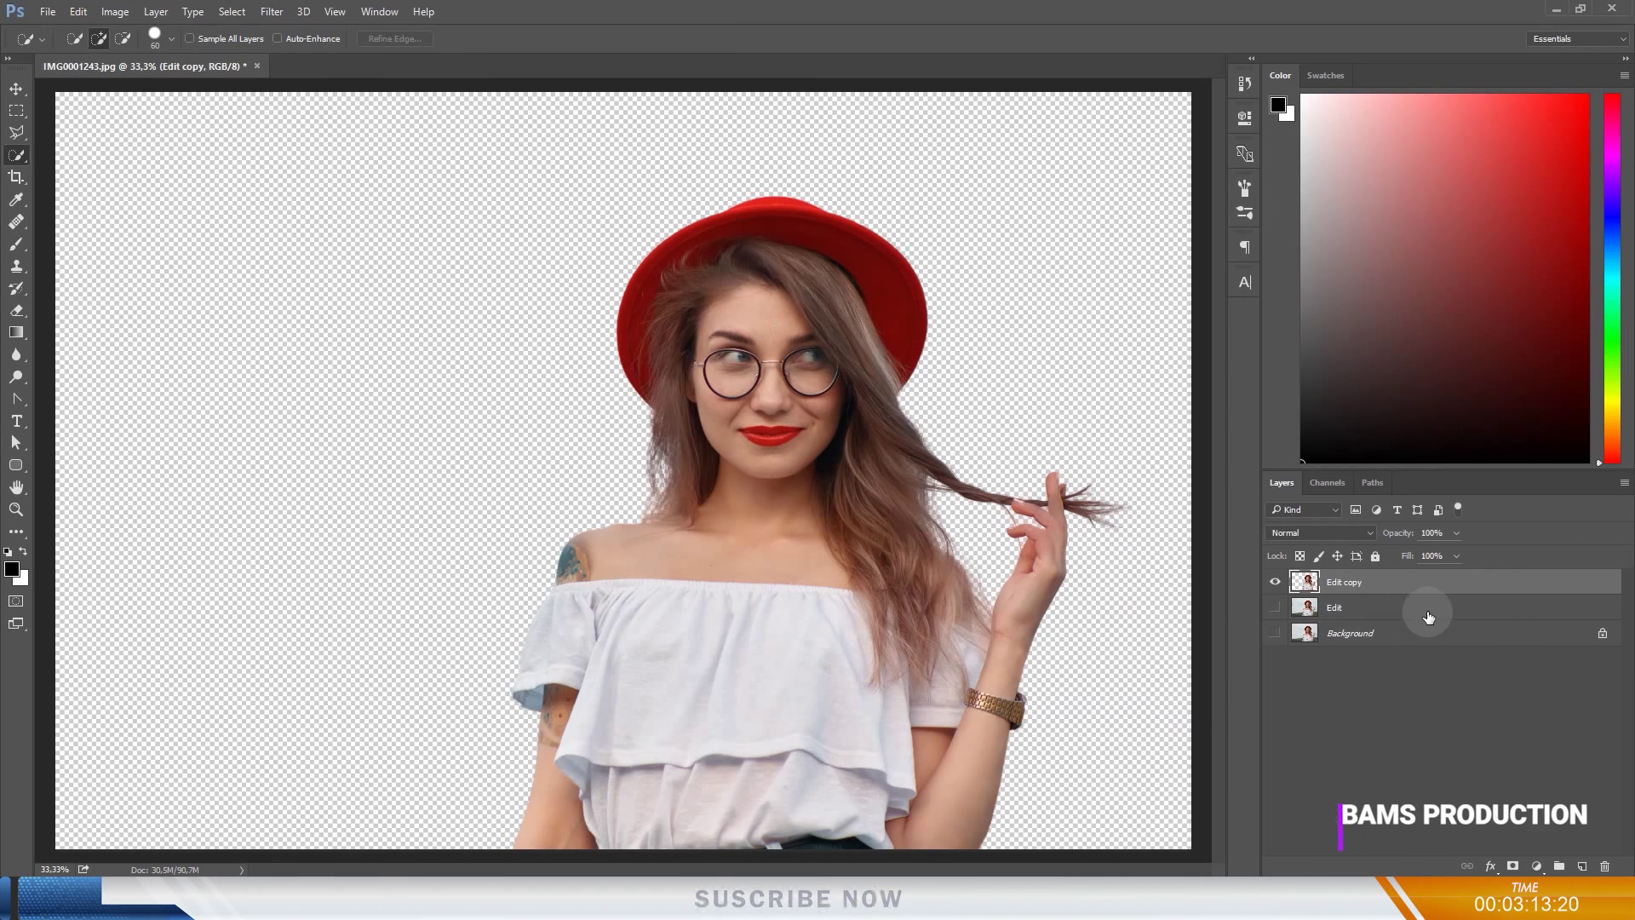
Step: Add a new layer and set the starting color stop of the Gradient tool's gradient to pink ff2486
click(1582, 866)
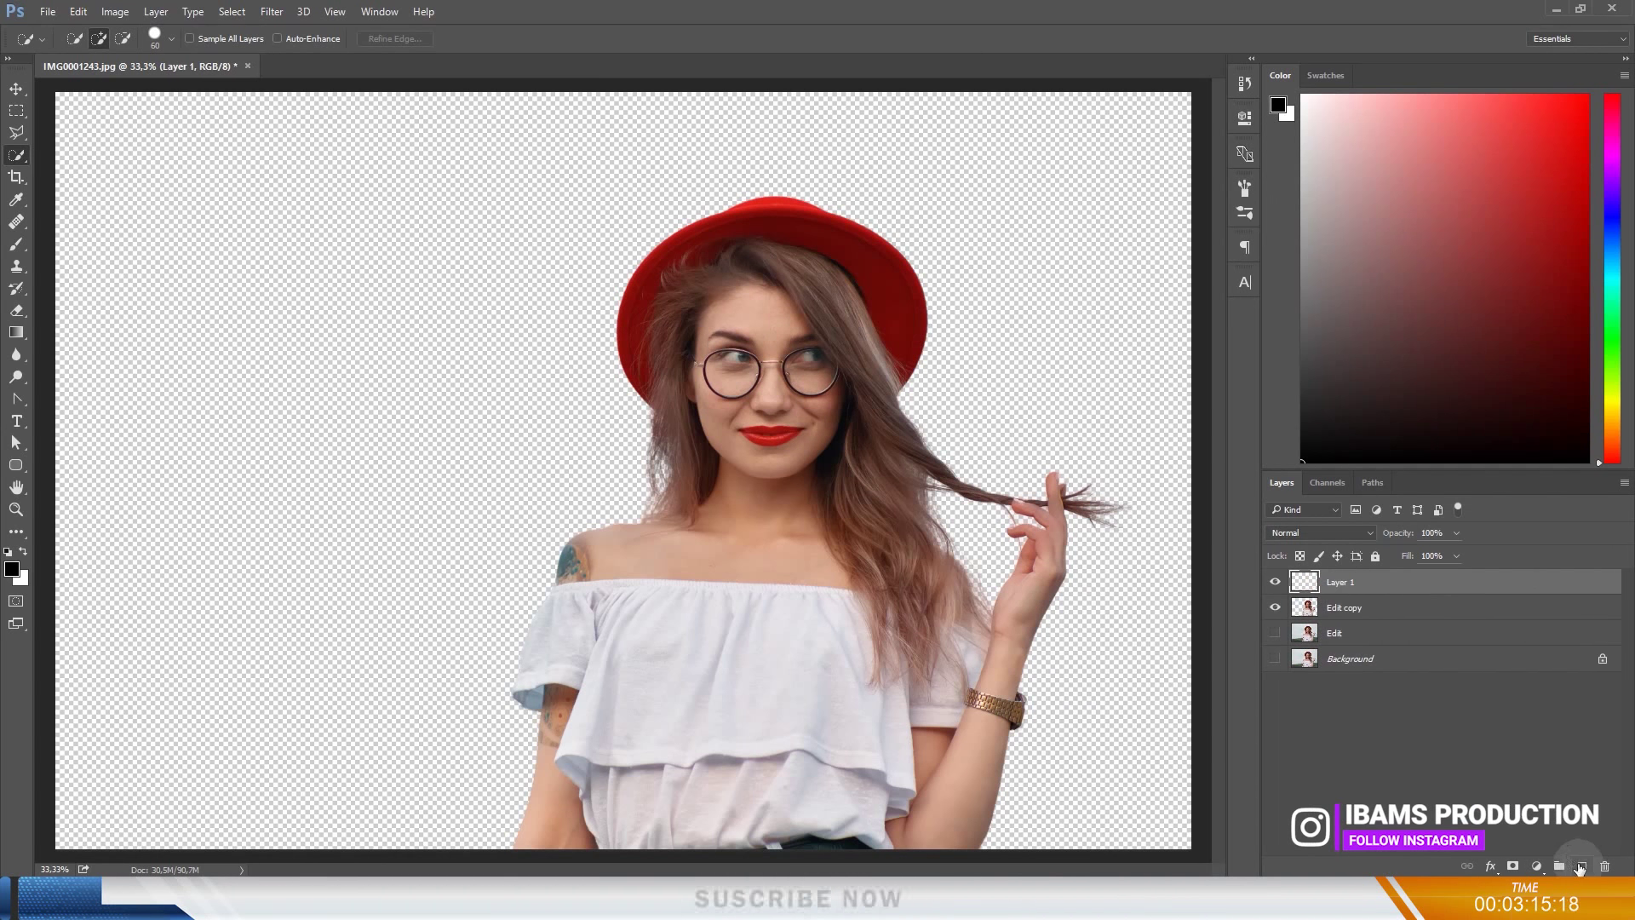
click(22, 332)
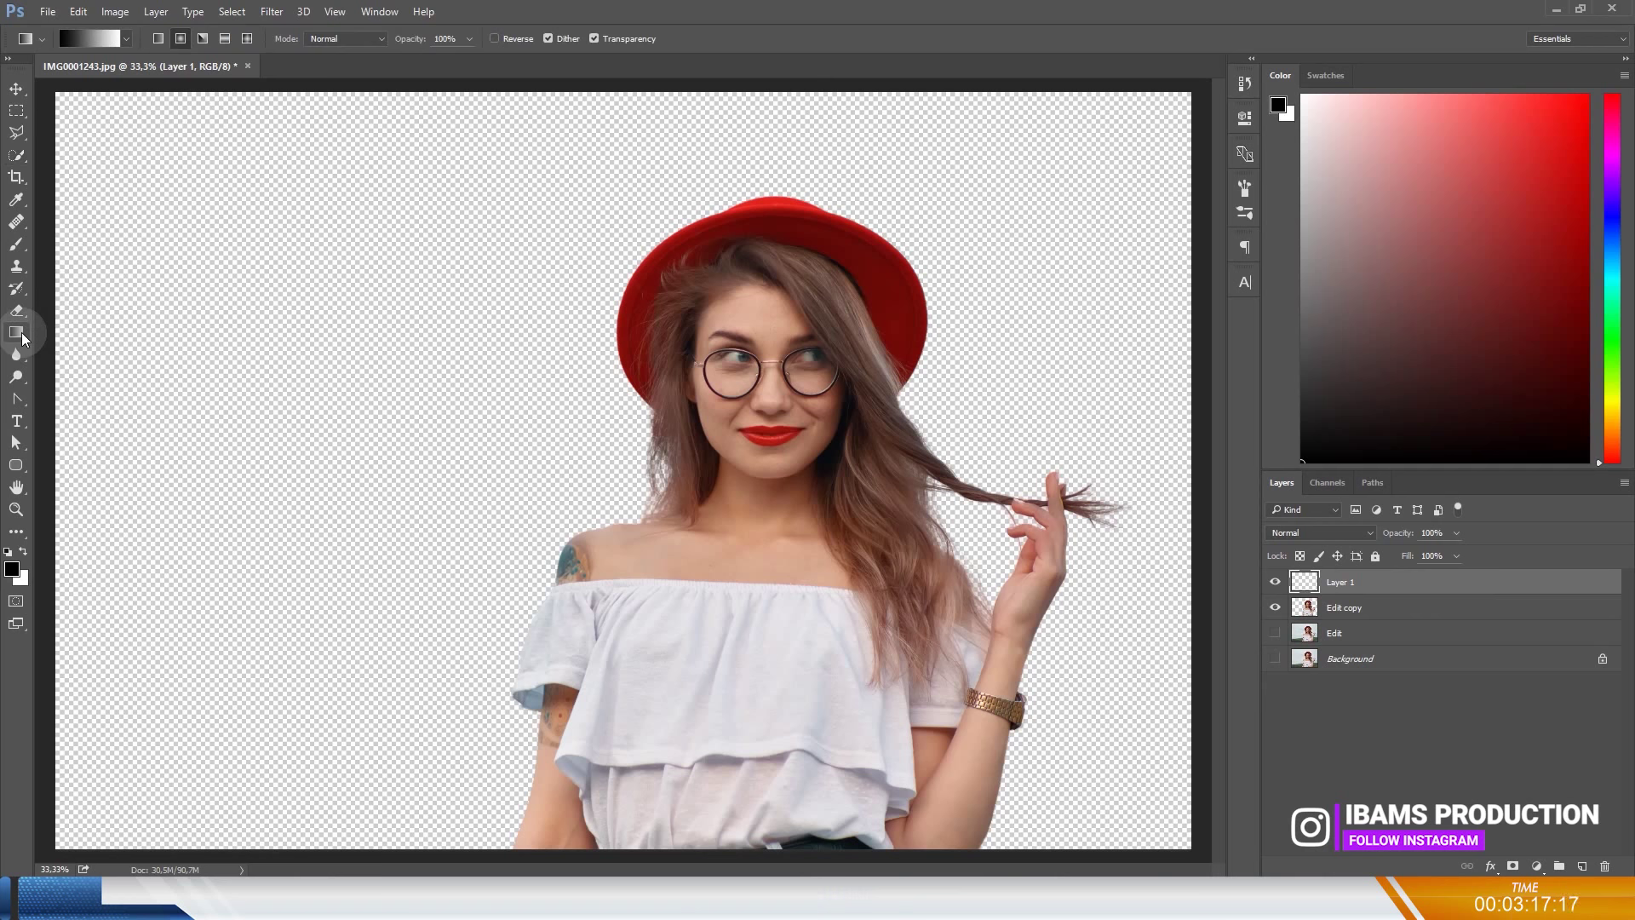
click(75, 37)
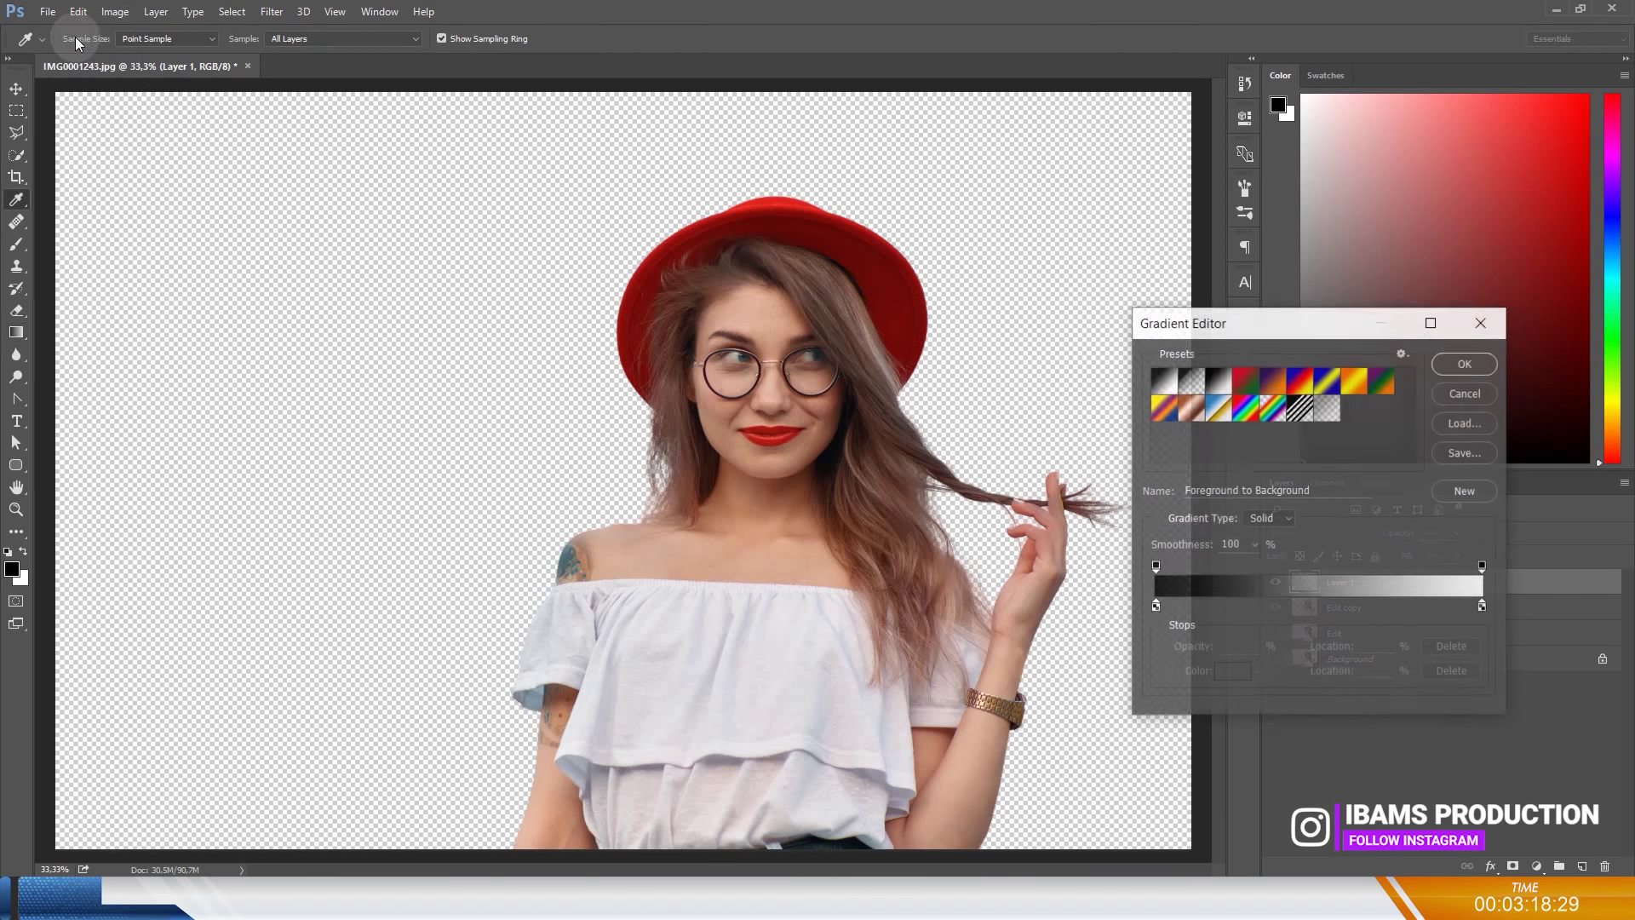
click(1154, 606)
click(1228, 672)
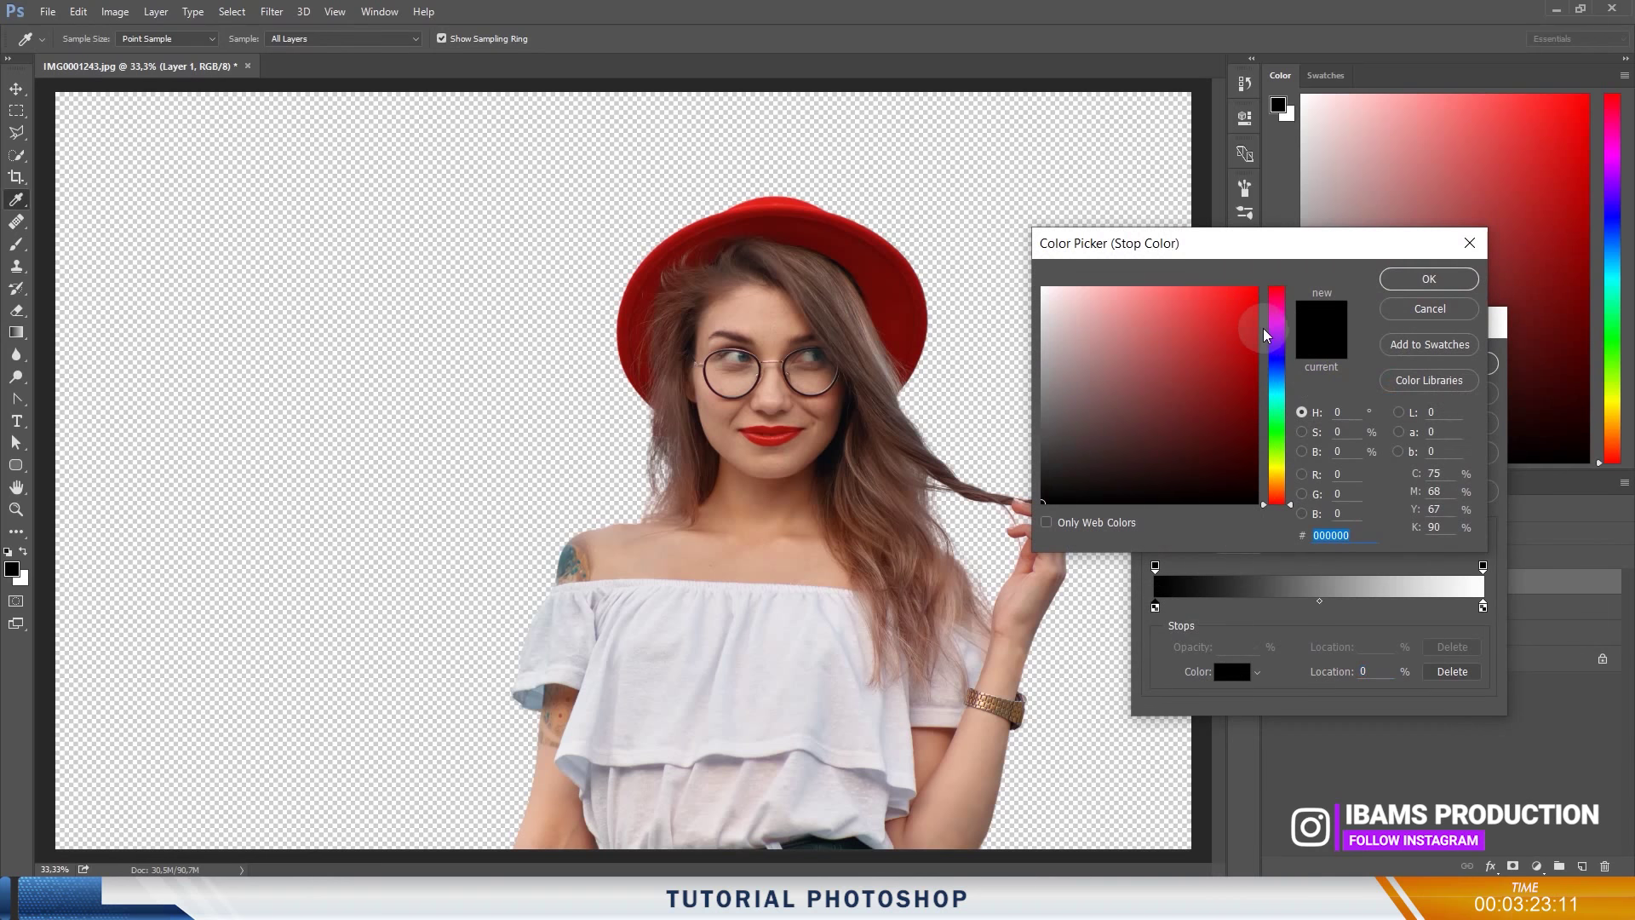
click(1275, 314)
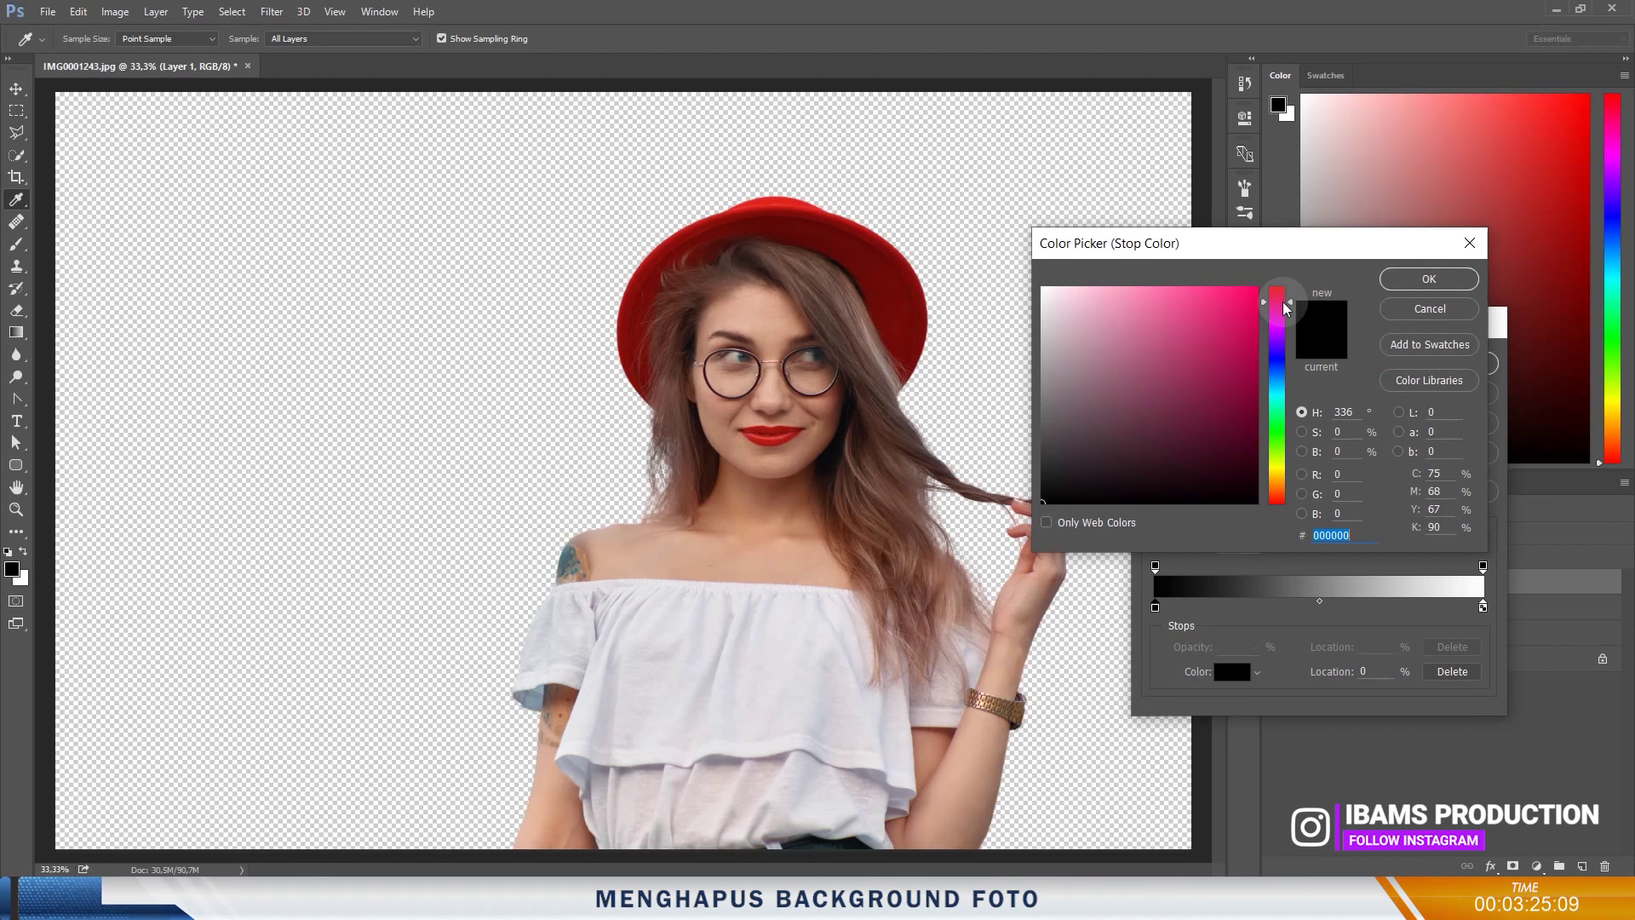
click(1242, 287)
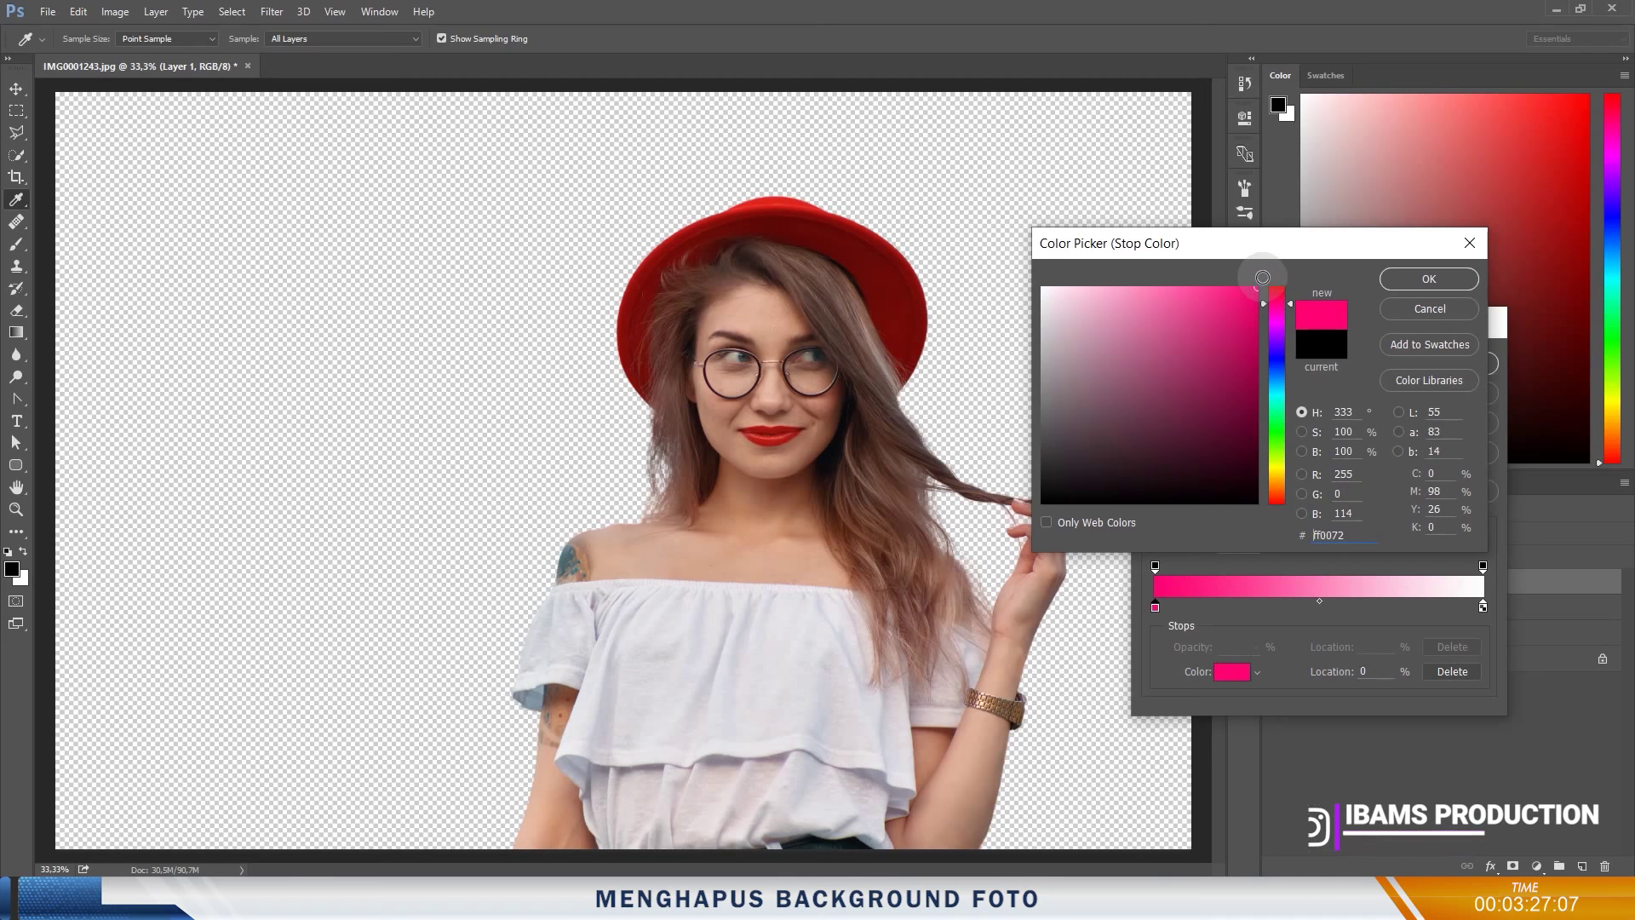
drag(1241, 287, 1226, 269)
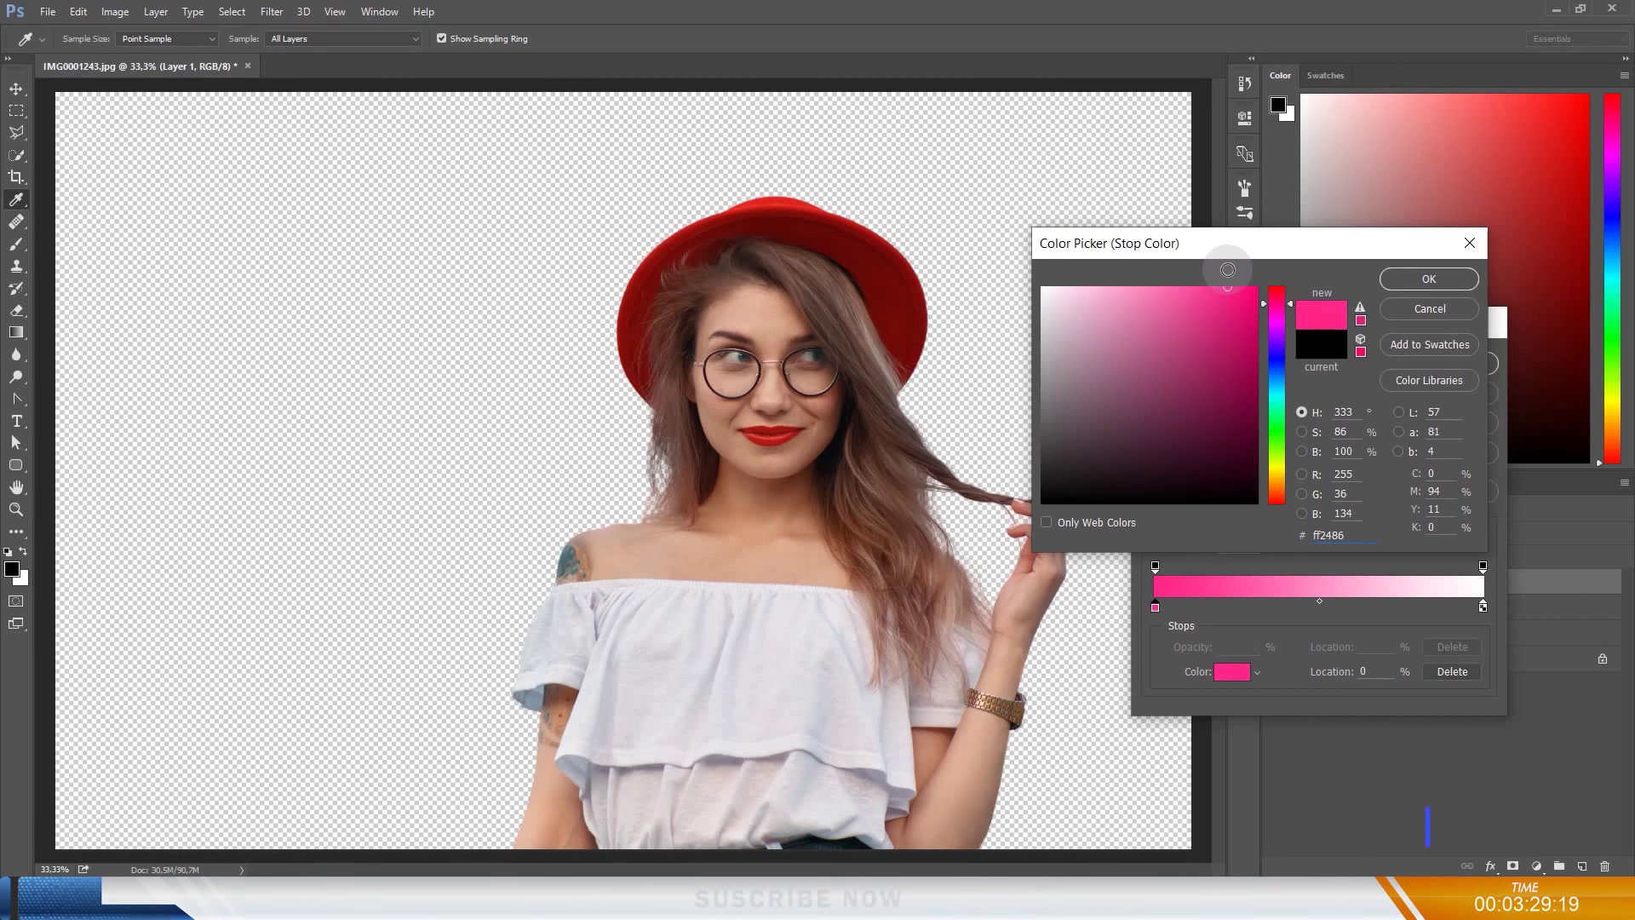
click(1414, 279)
click(1482, 606)
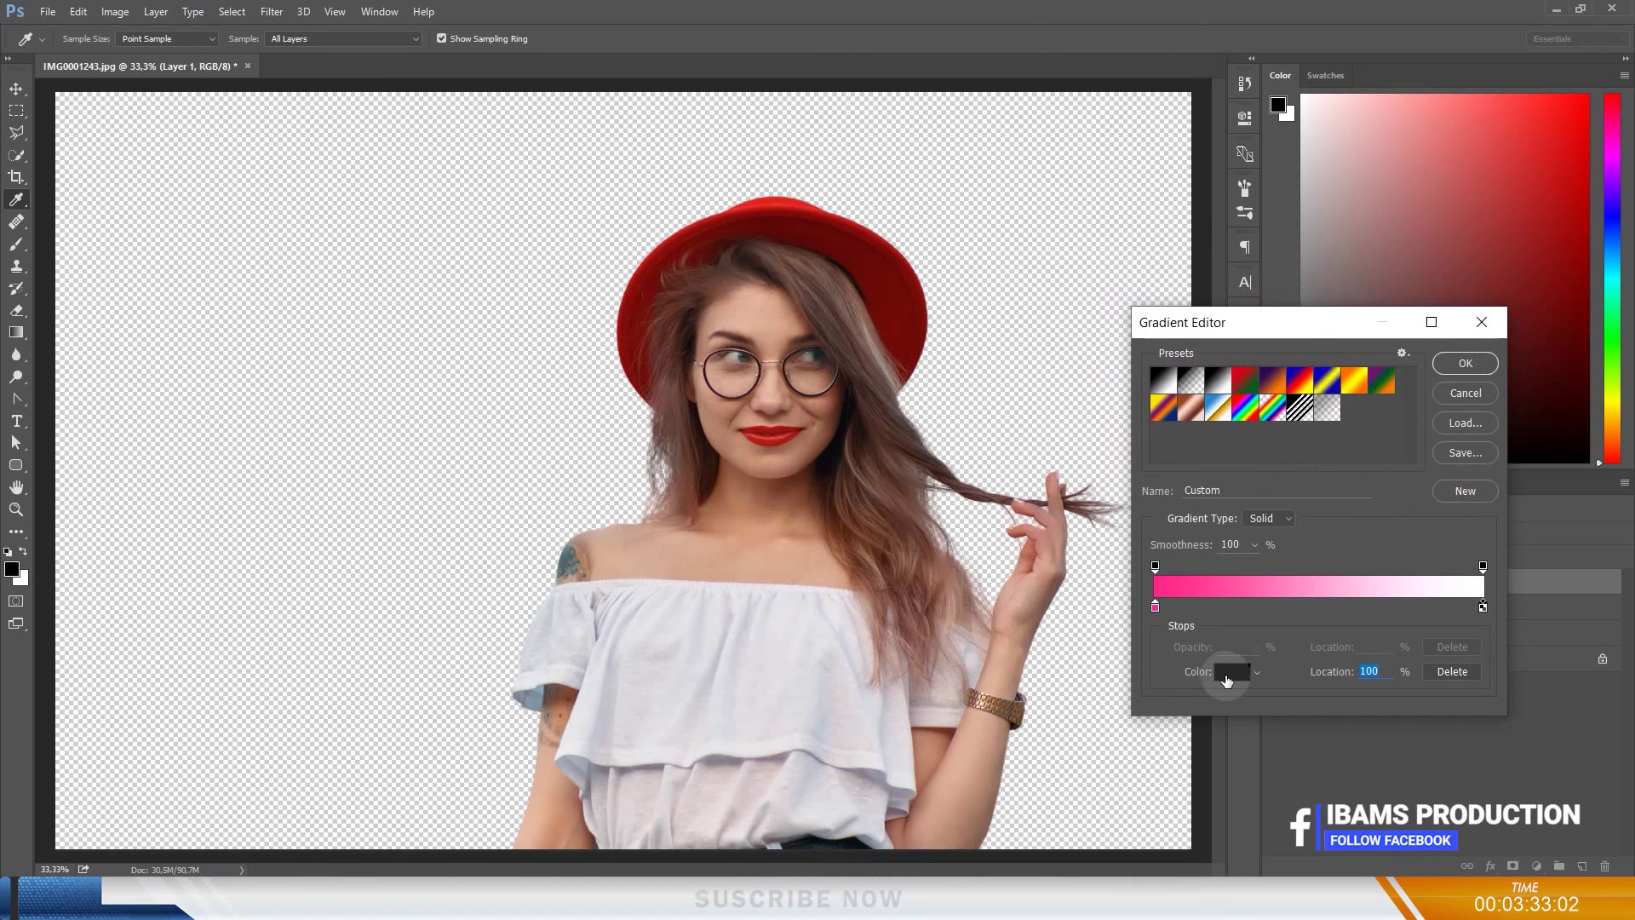
click(1226, 672)
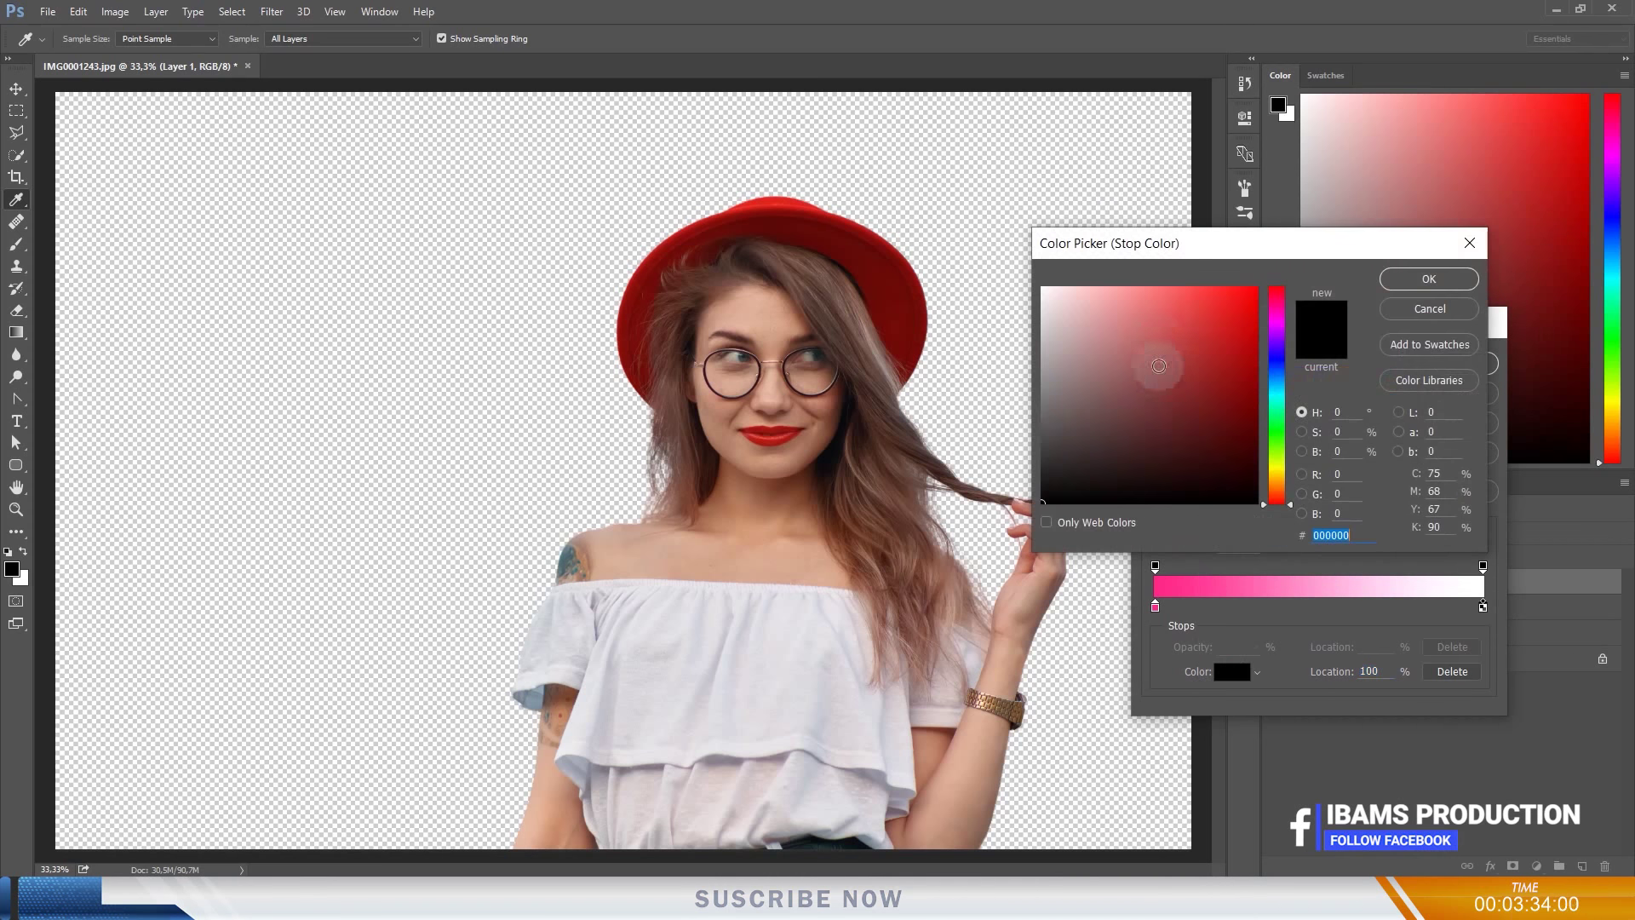
click(1276, 315)
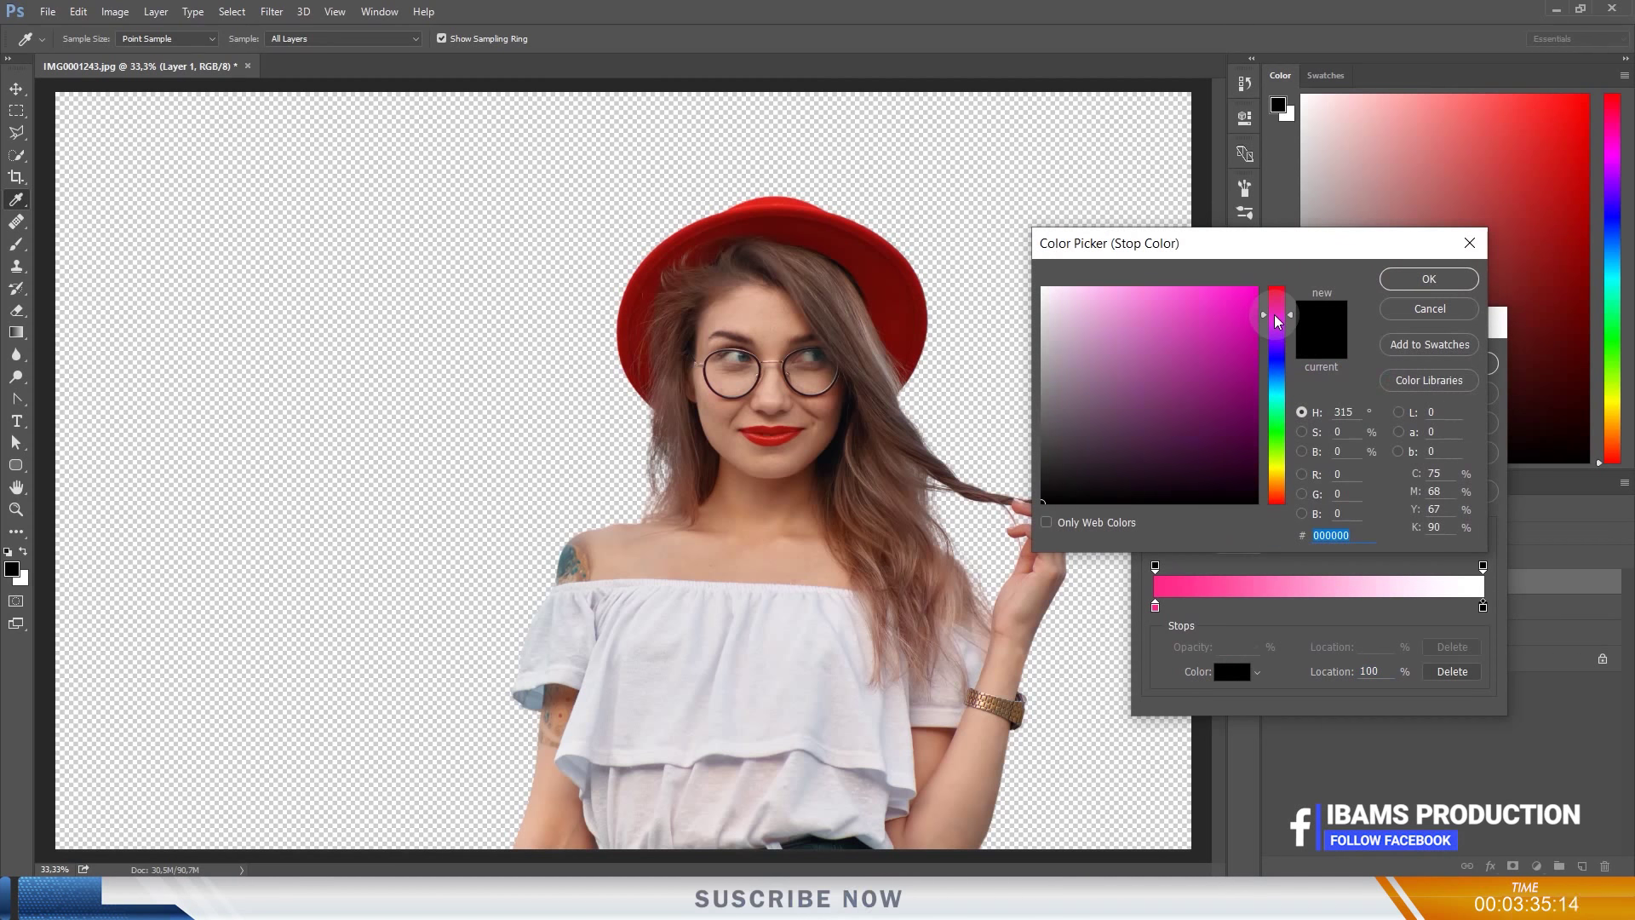
click(1426, 311)
Step: Copy the hex code of the gradient's pink starting color stop
click(1156, 607)
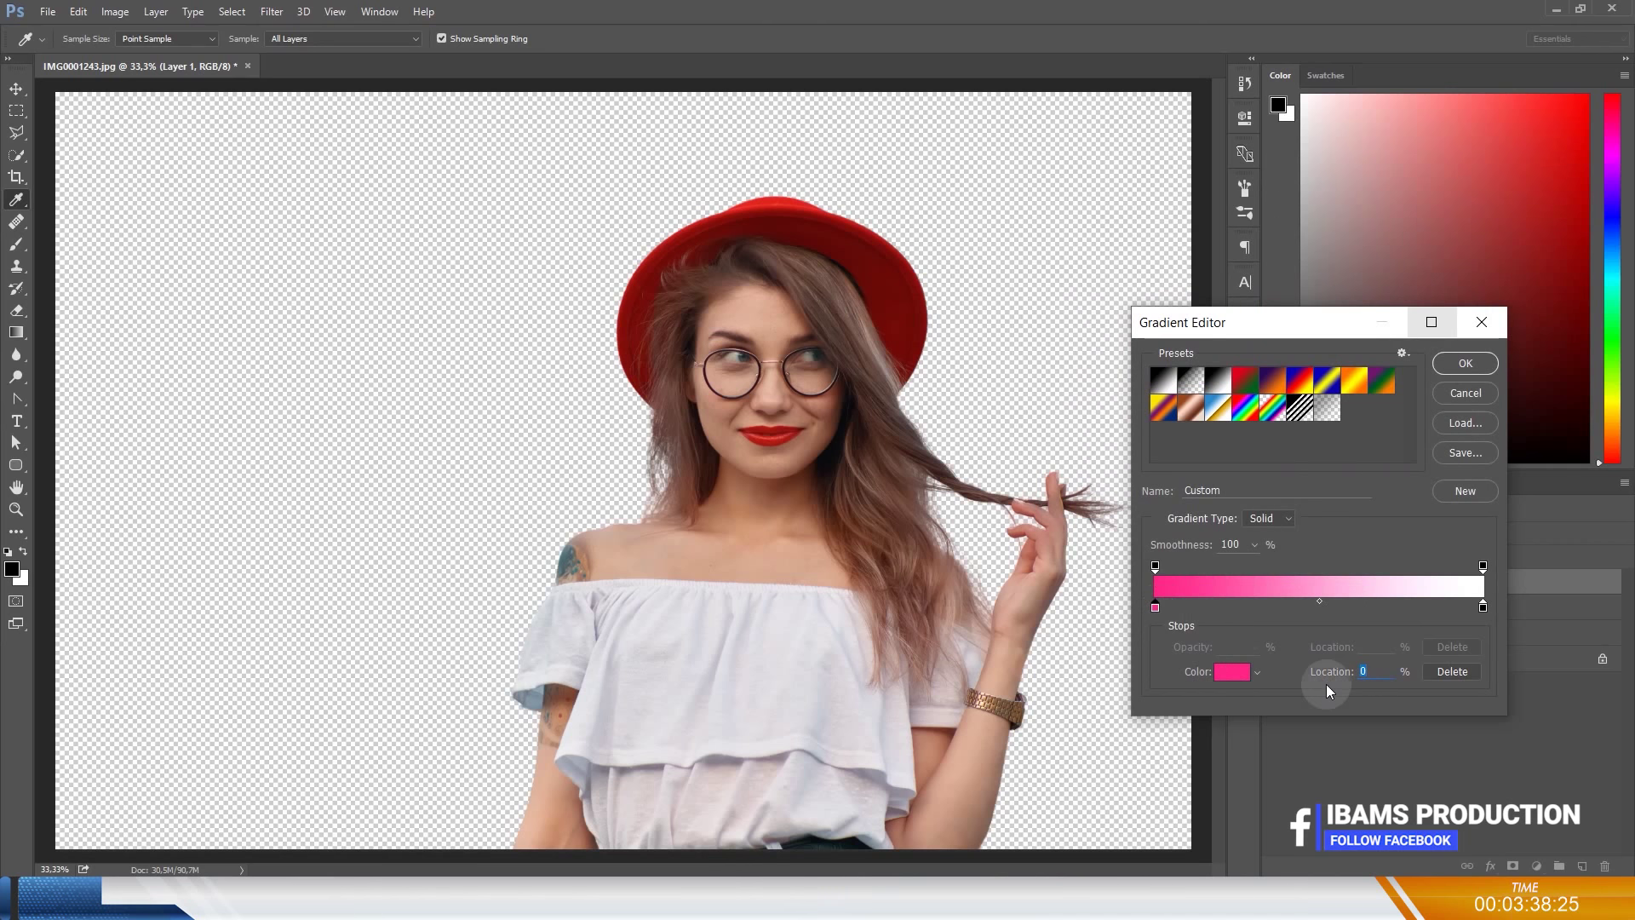
click(1232, 672)
right_click(1348, 534)
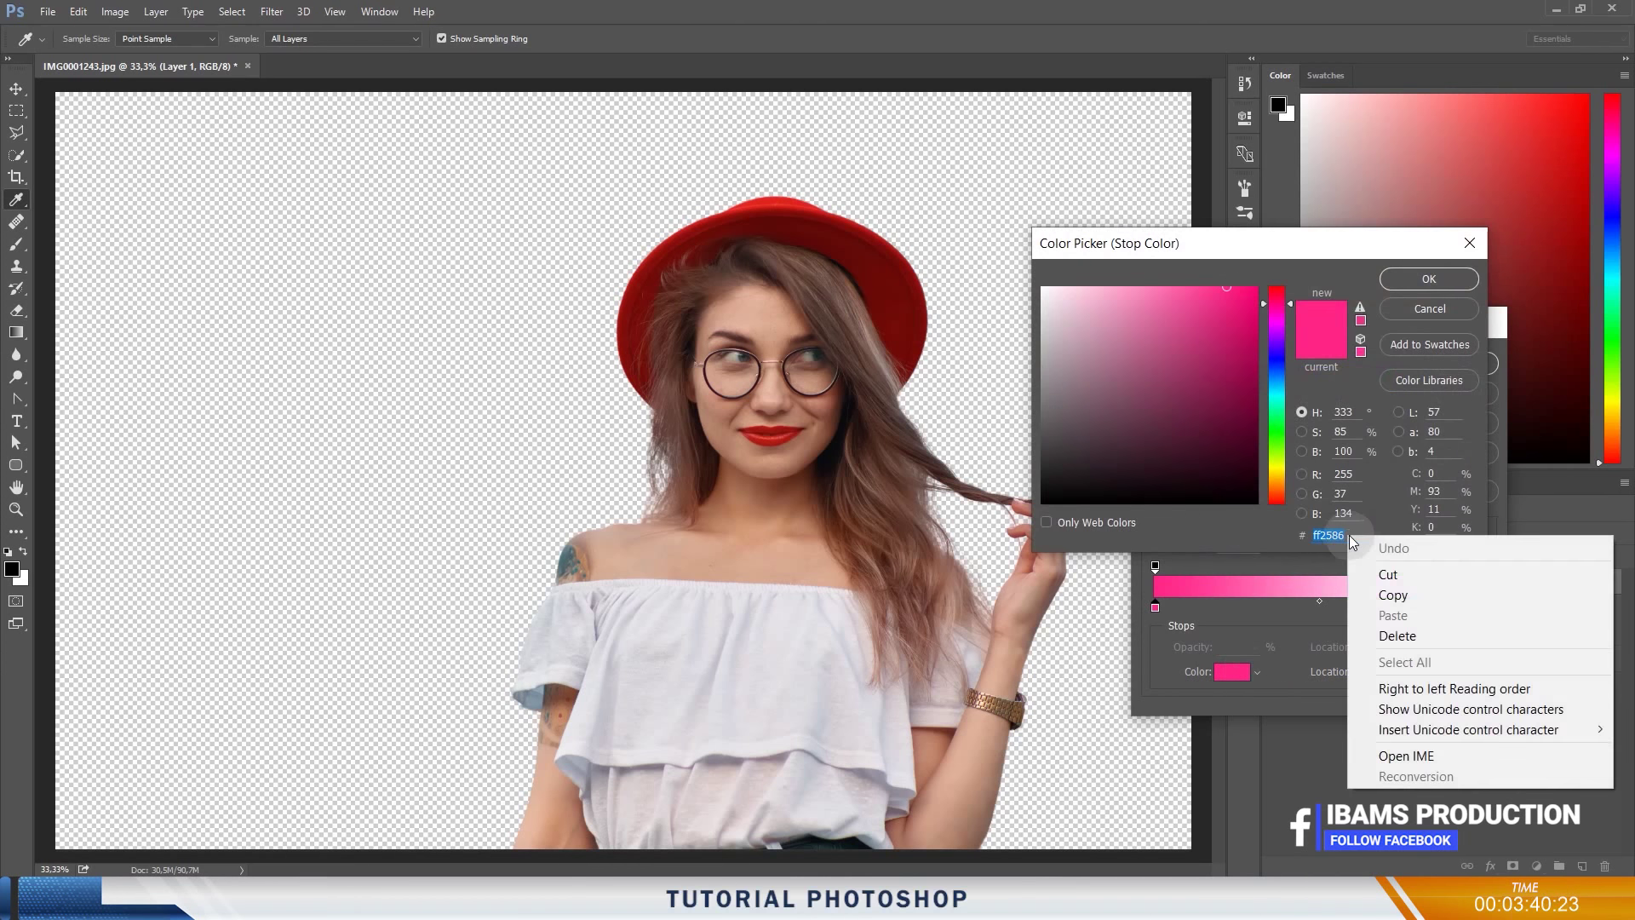
click(1384, 594)
click(1444, 281)
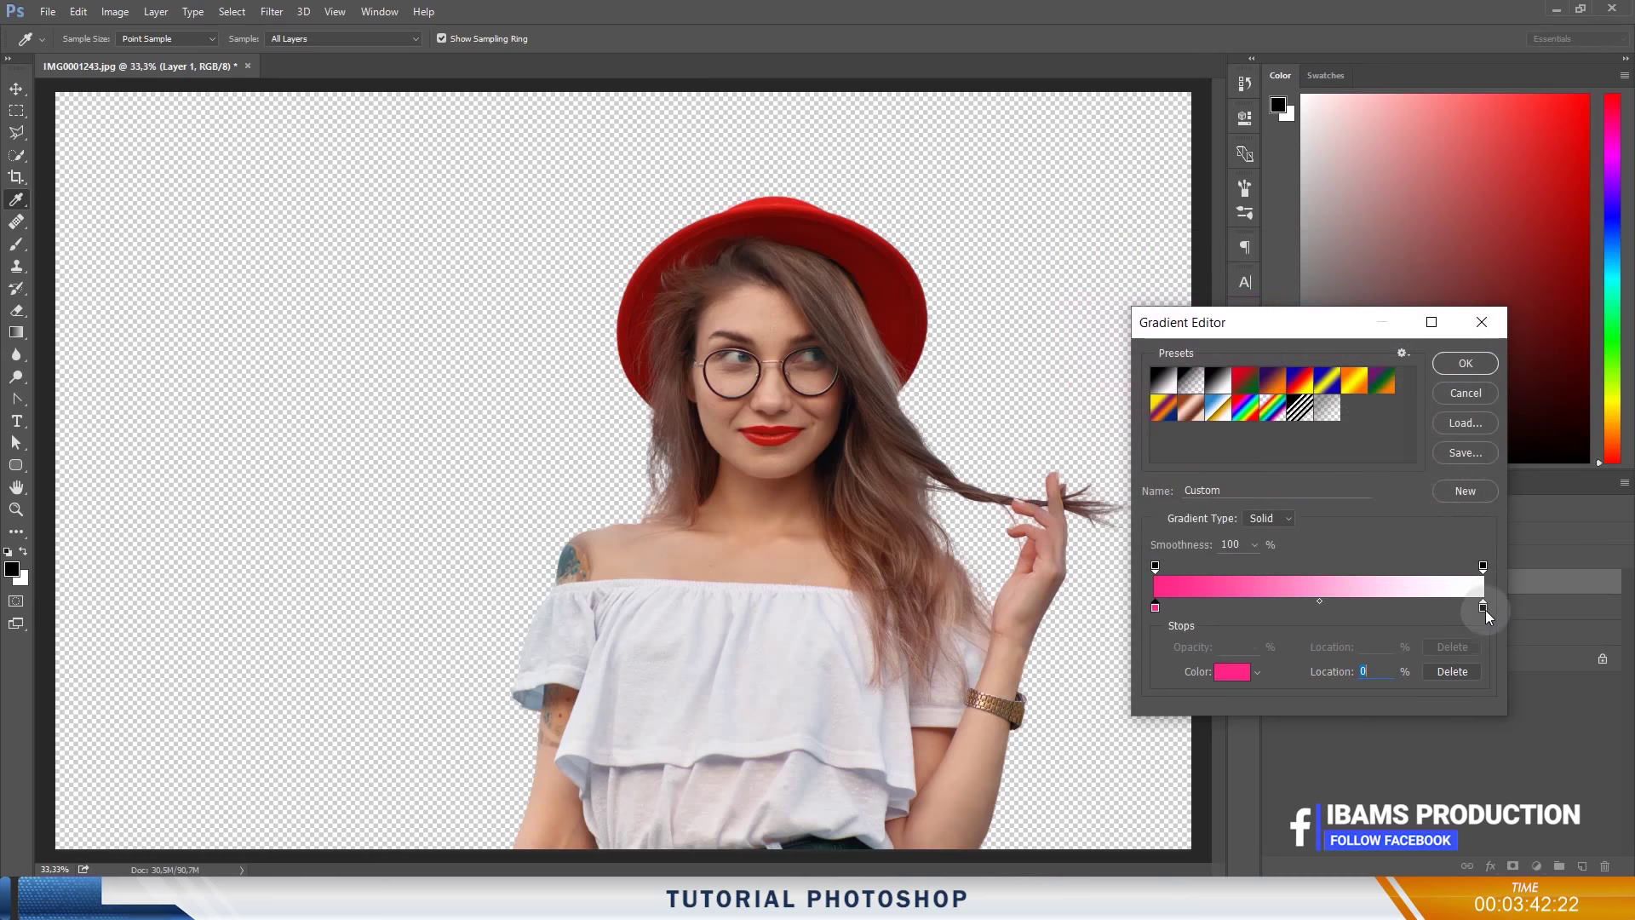
Step: Set the gradient's ending color stop to lighter pink ff5ca5 and delete the leftover black stop near the end
click(1484, 608)
click(1231, 673)
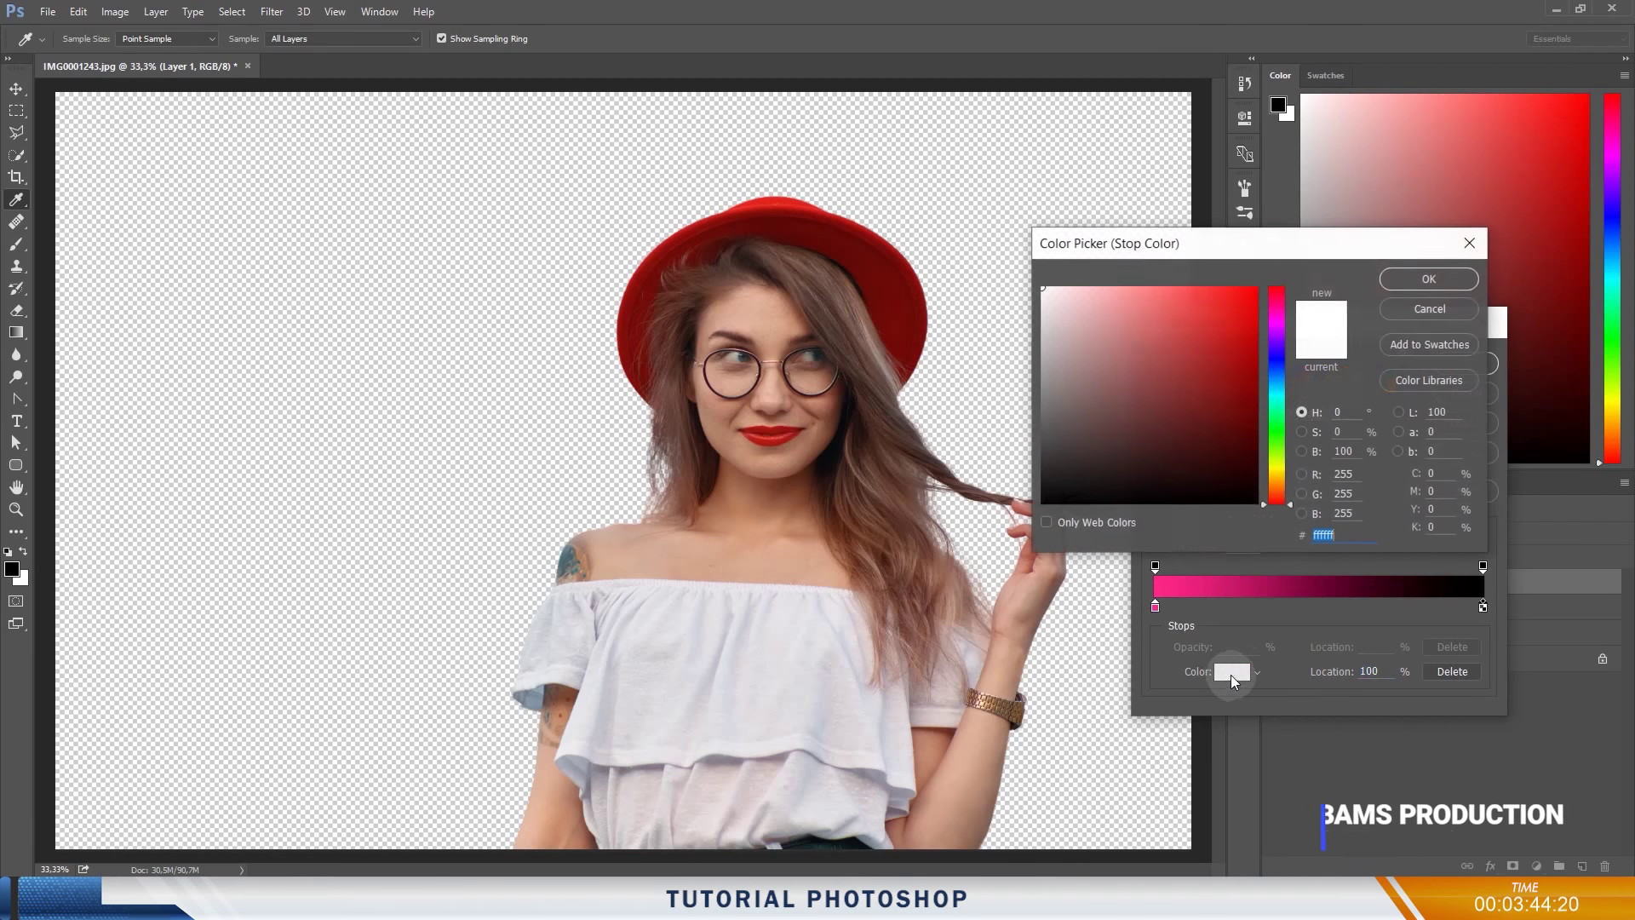
right_click(1343, 537)
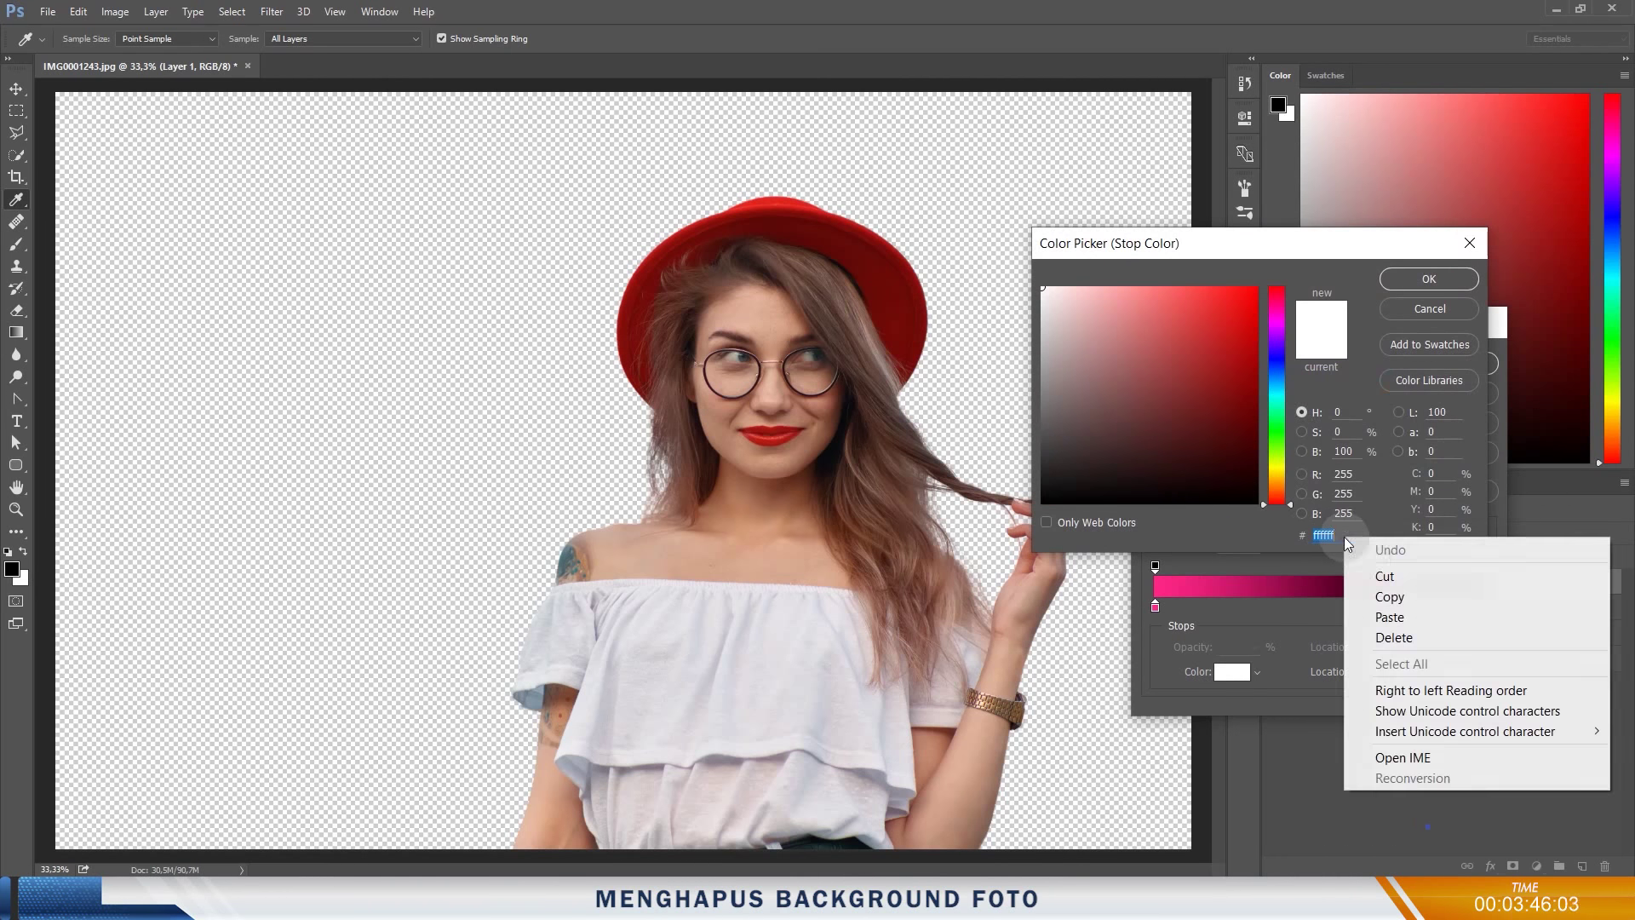
click(1389, 616)
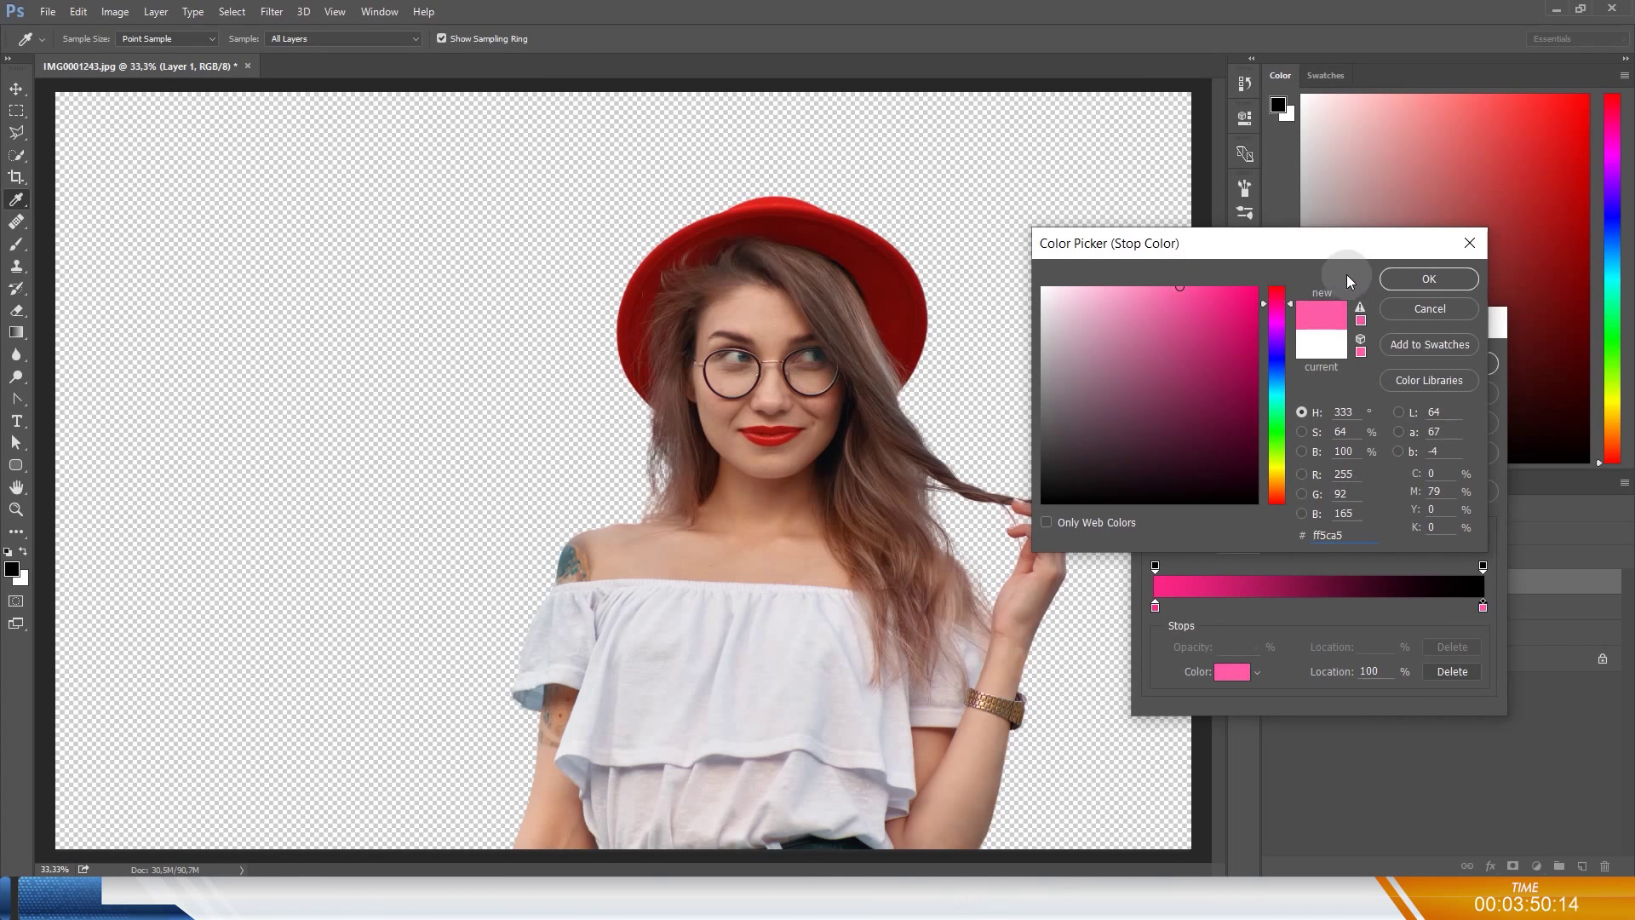
click(1412, 277)
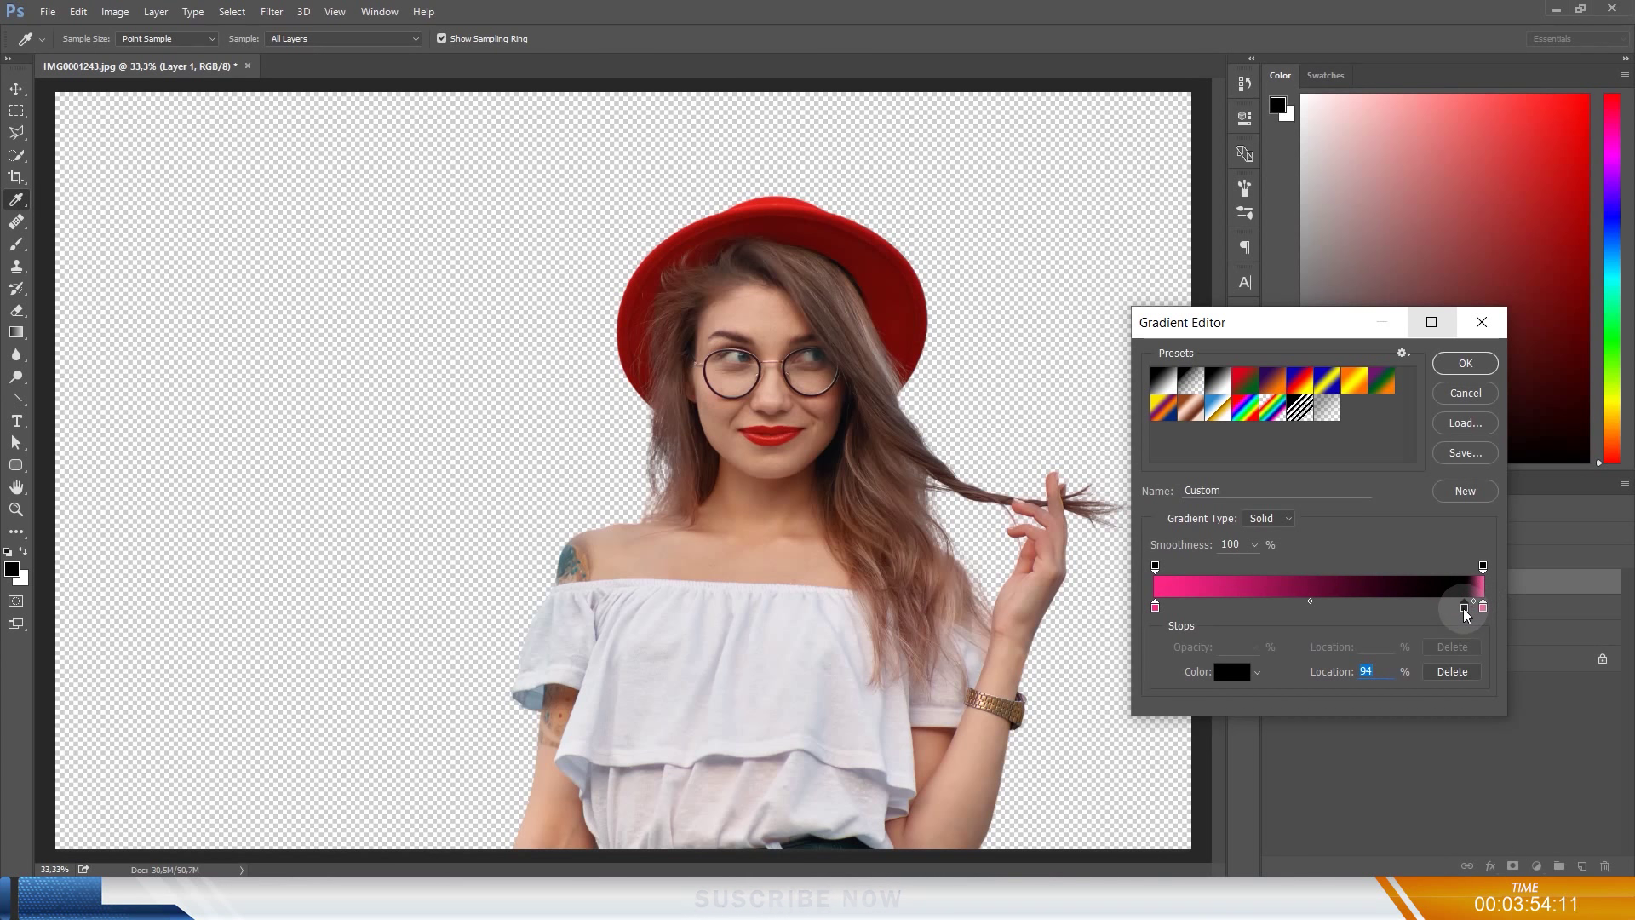
click(1449, 673)
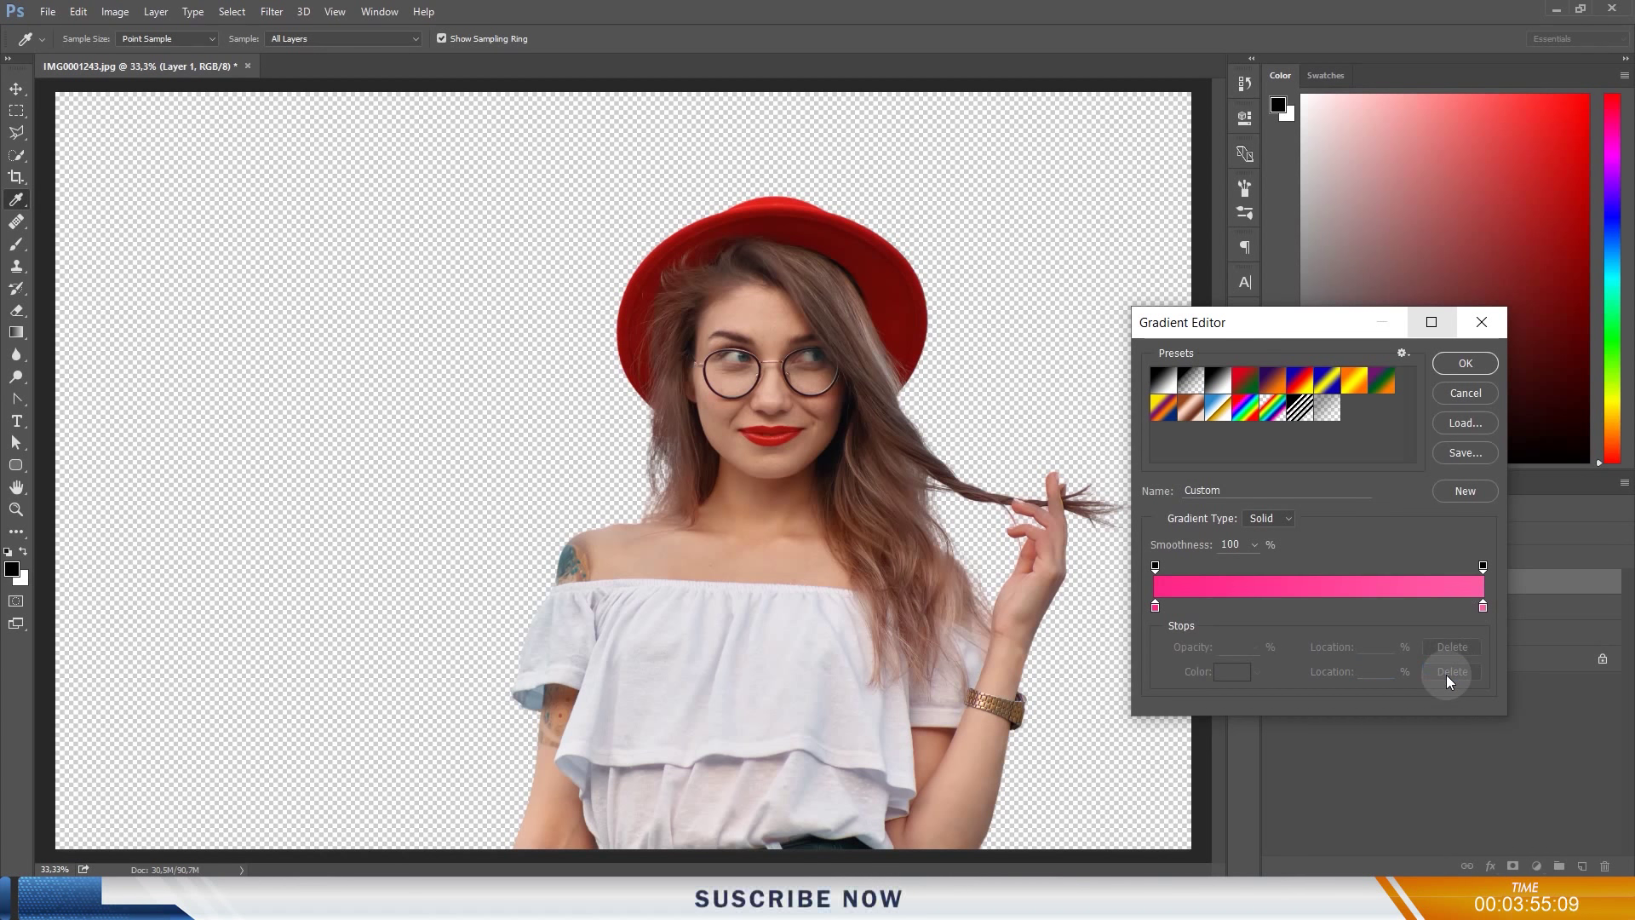
click(1466, 363)
Step: Fill Layer 1 with the radial pink gradient, darkest behind the woman's head and shoulder, and move it below the Edit copy layer
drag(725, 438, 66, 848)
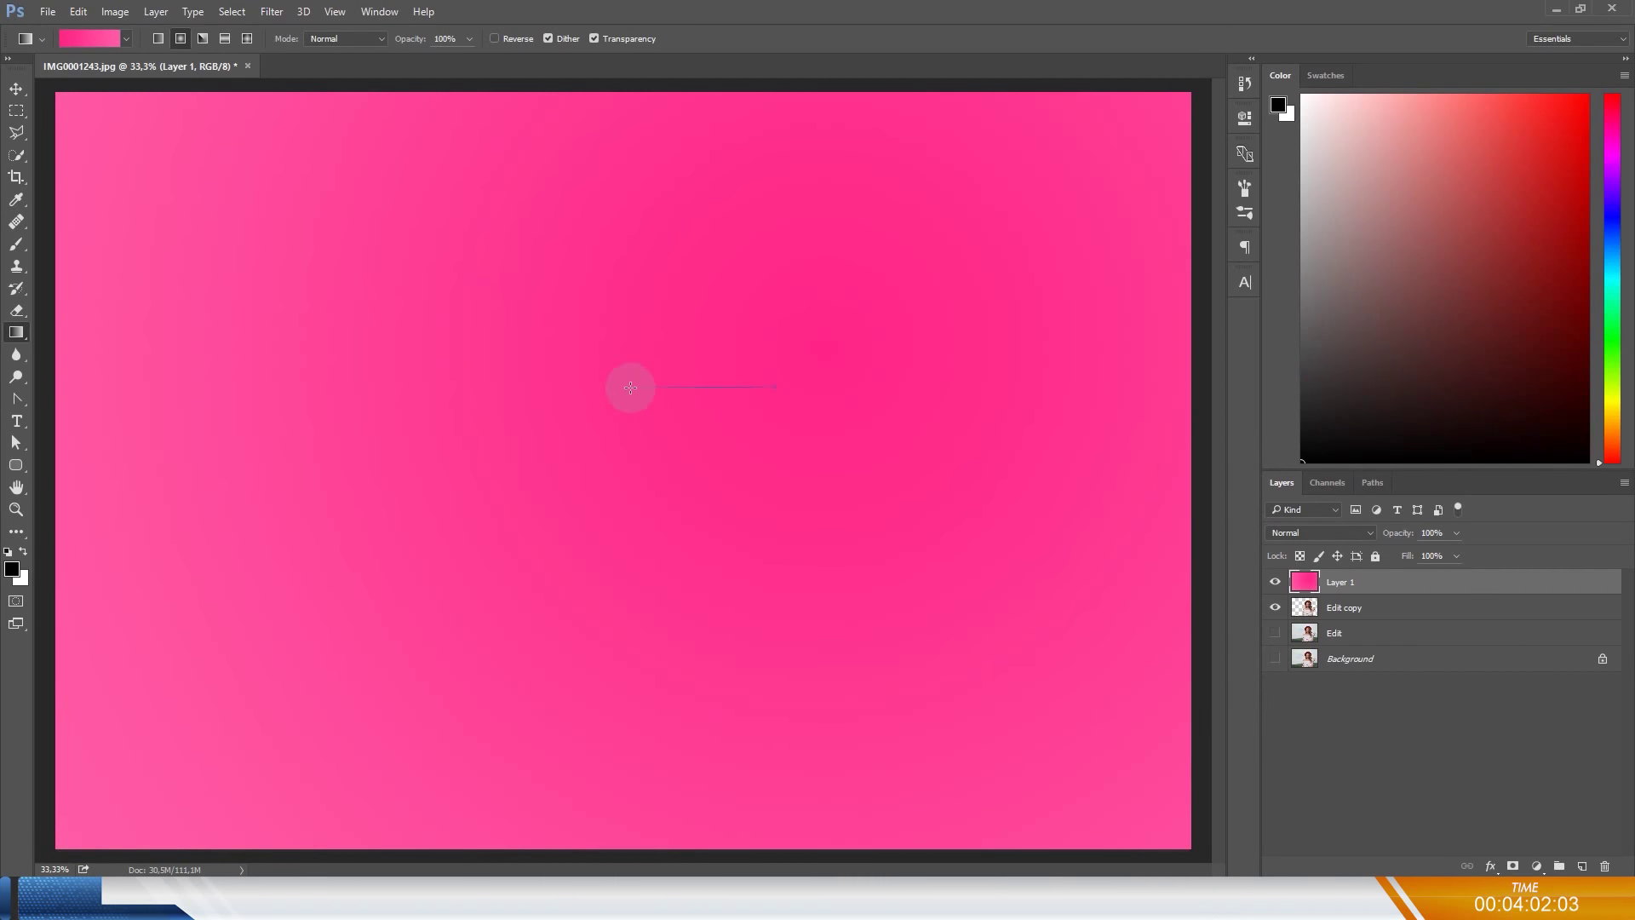
drag(630, 387, 638, 387)
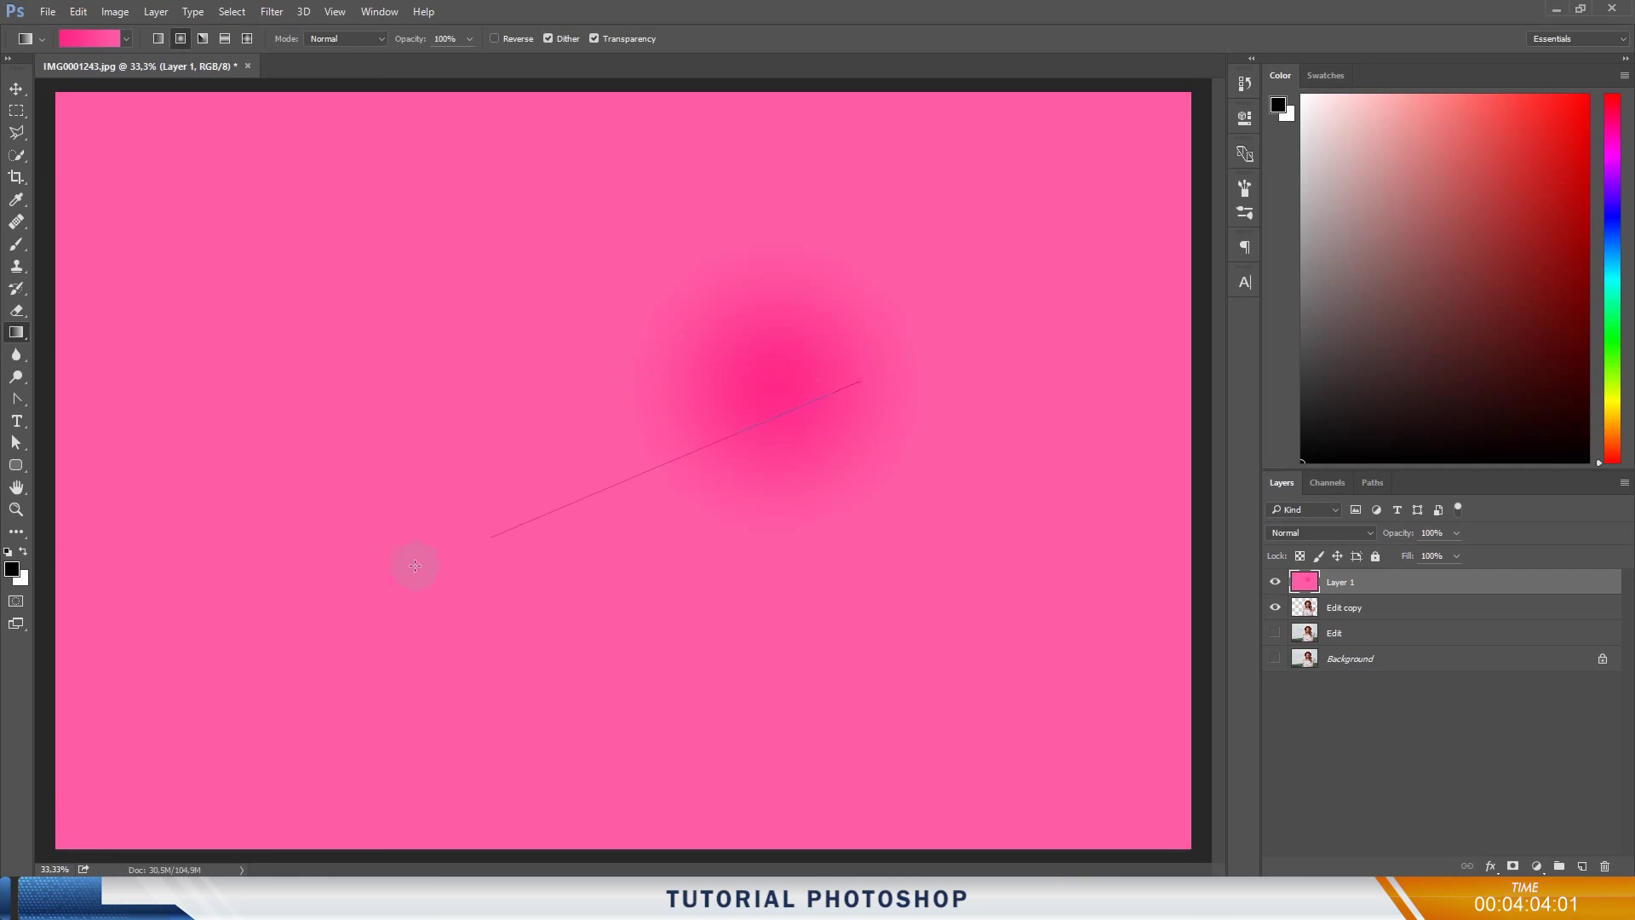
drag(381, 576, 382, 575)
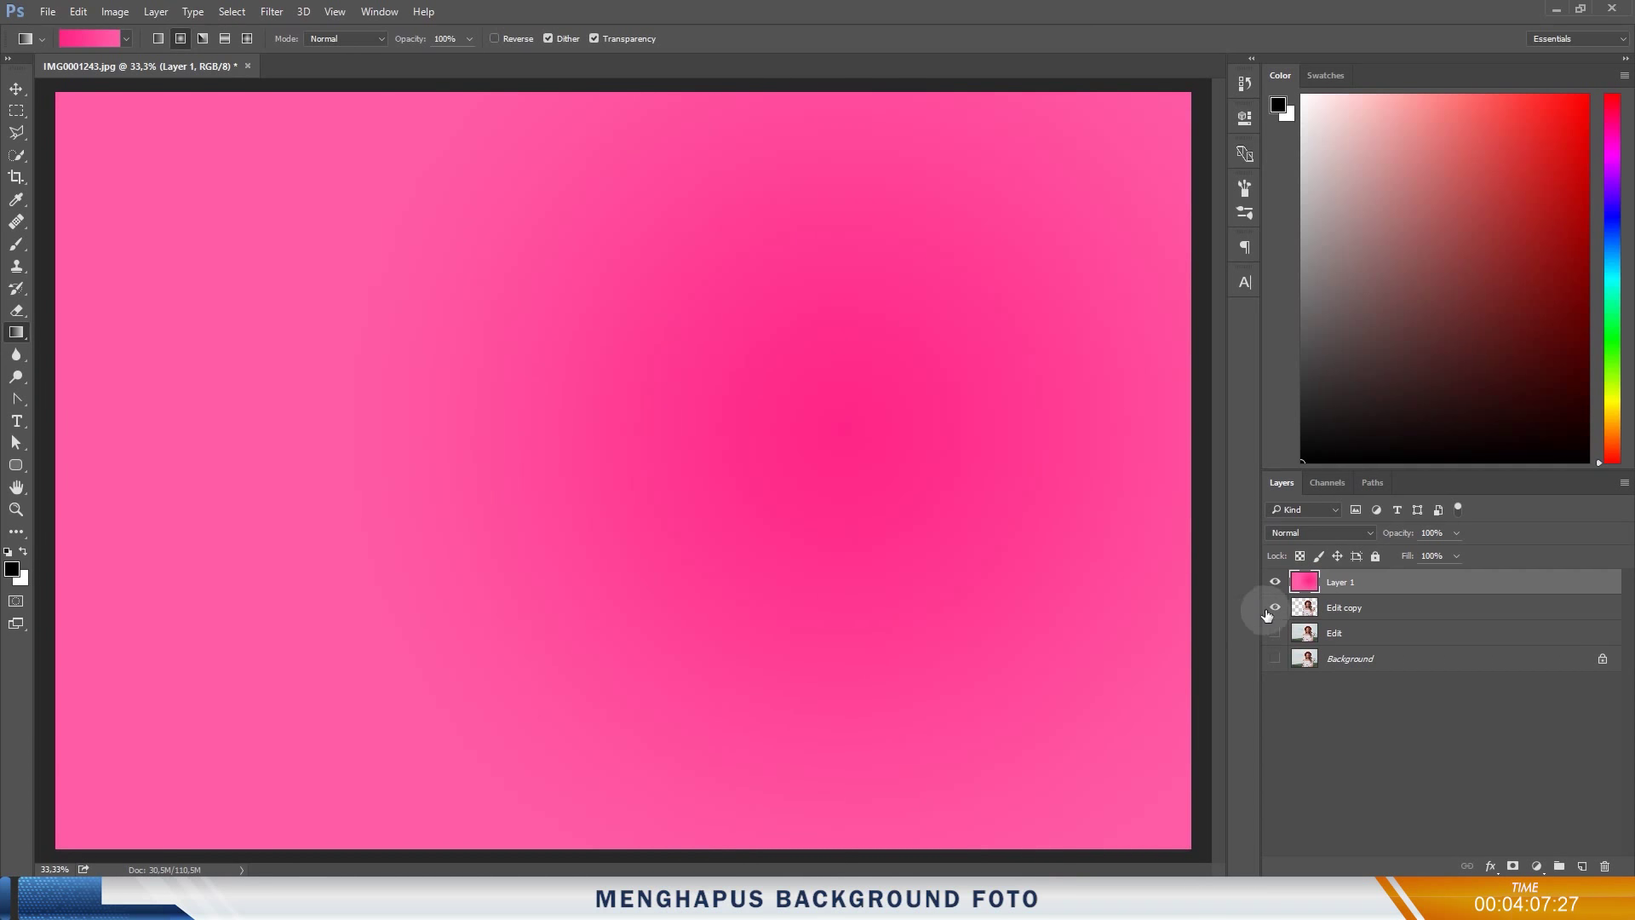
drag(1437, 615, 1438, 620)
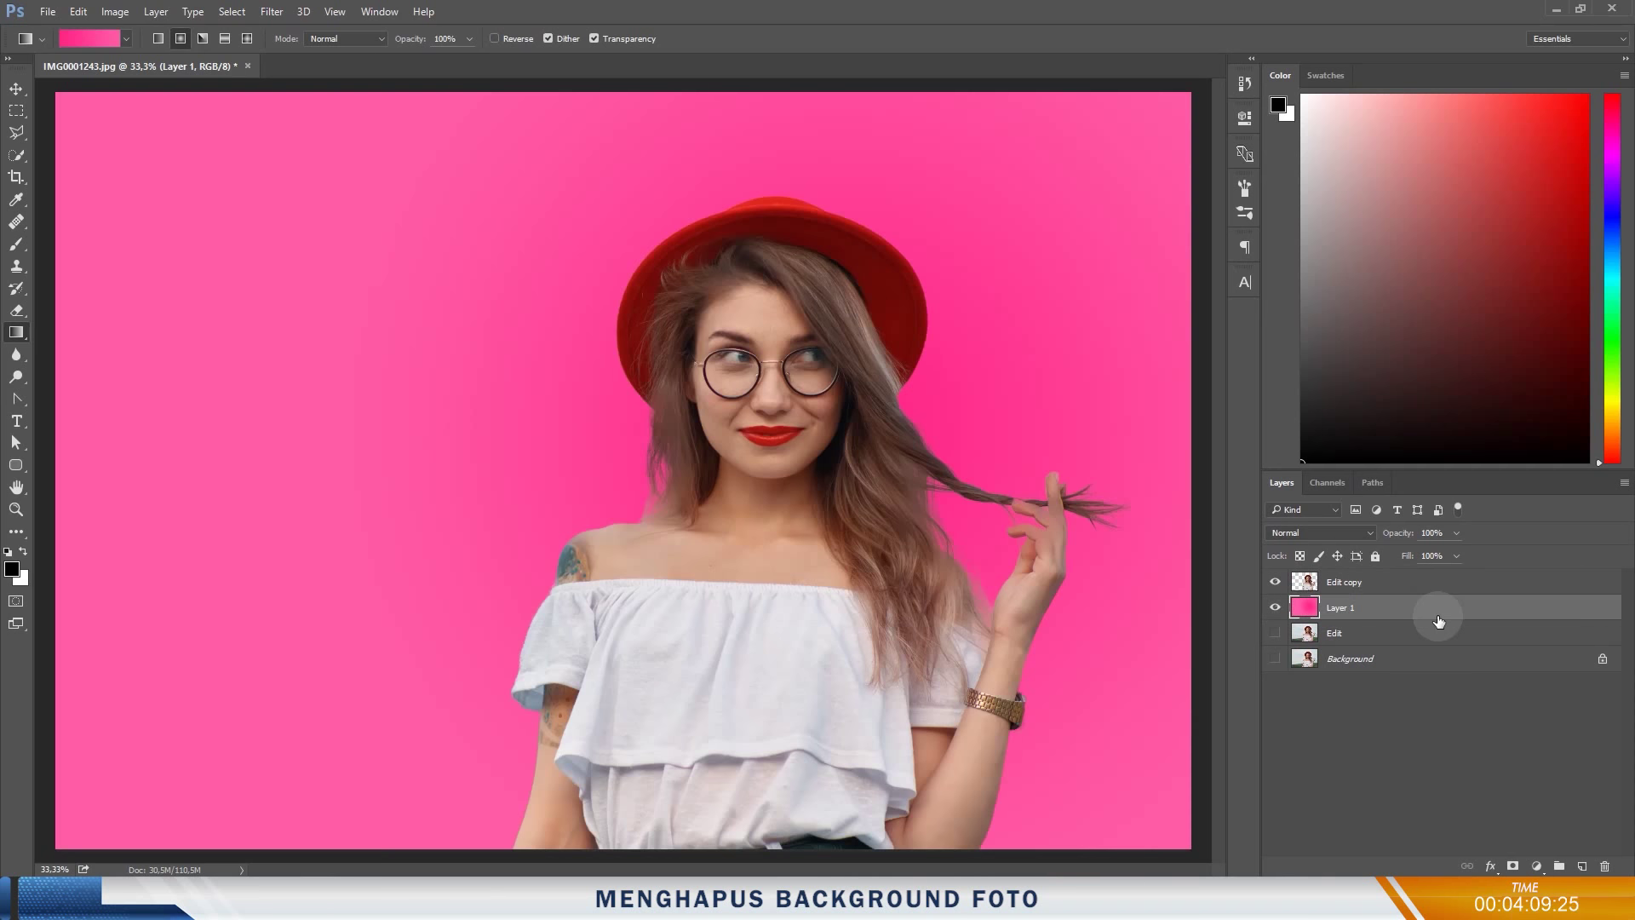